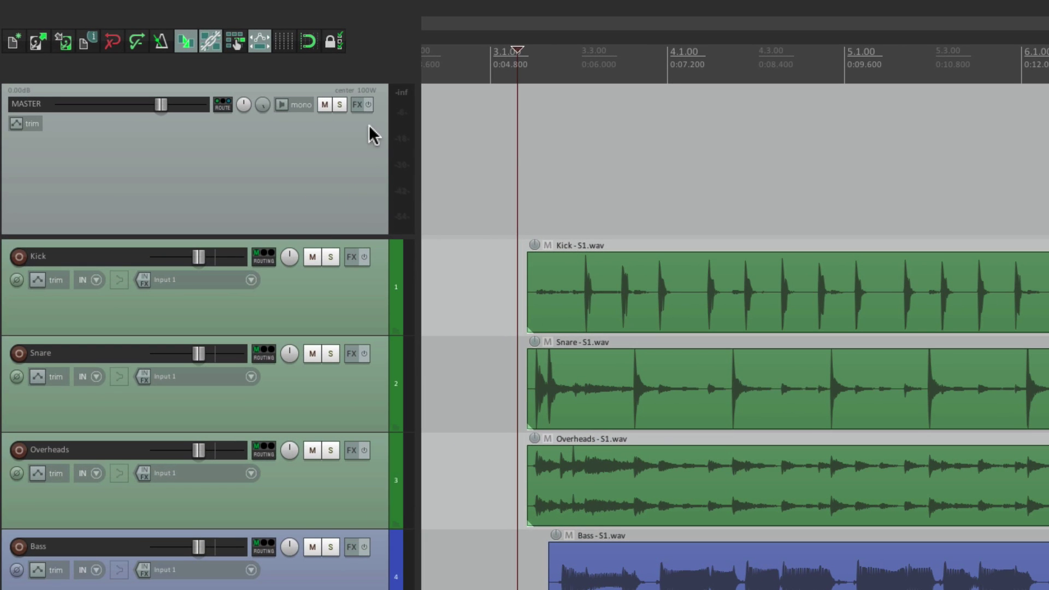
# Add the Cockos ReaXcomp multiband compressor to the master track
pyautogui.click(358, 105)
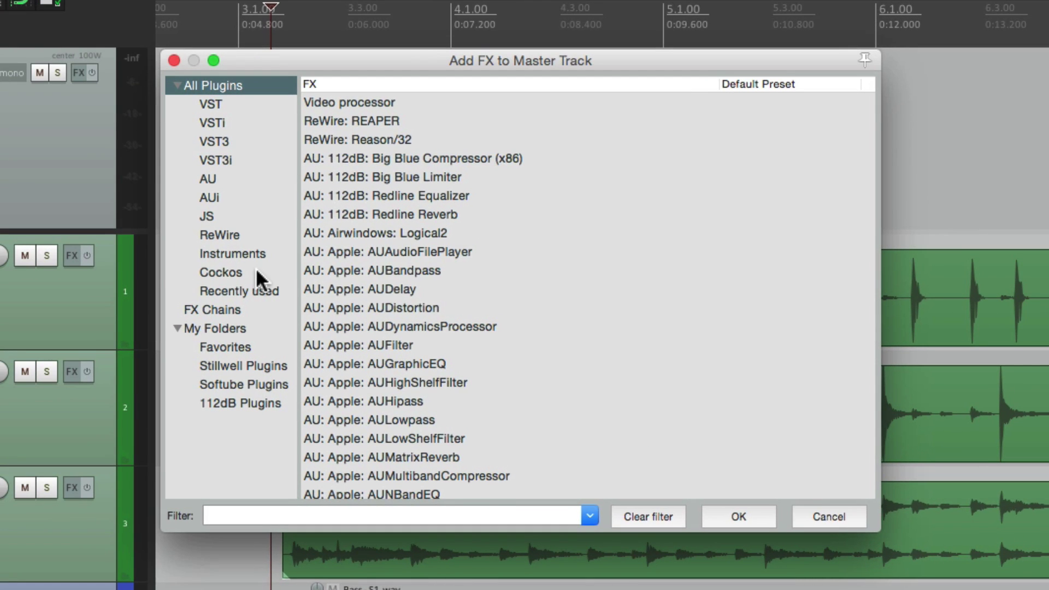
pyautogui.click(255, 273)
pyautogui.click(442, 397)
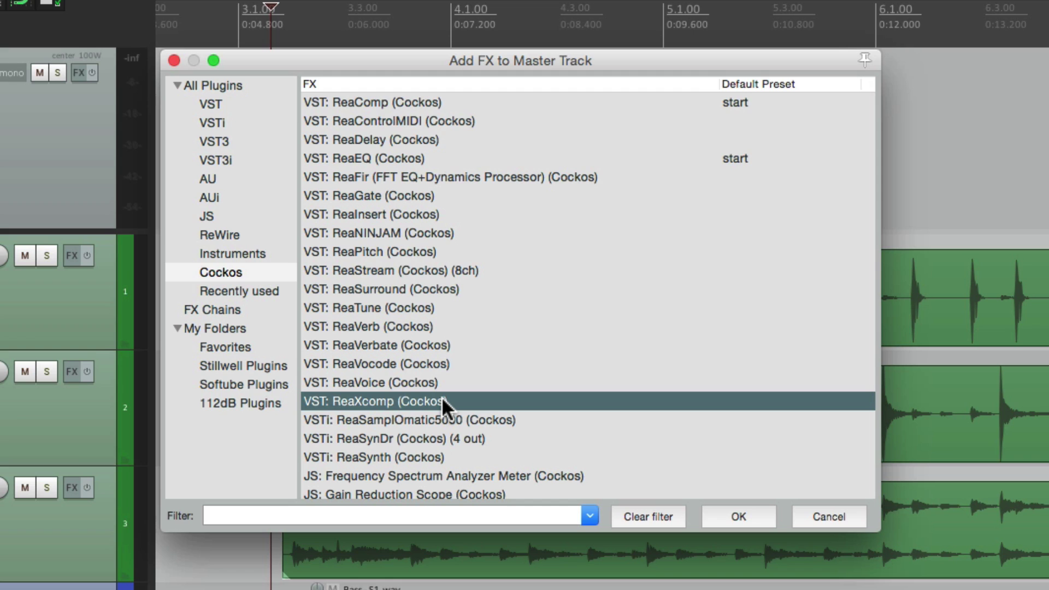
pyautogui.doubleClick(441, 397)
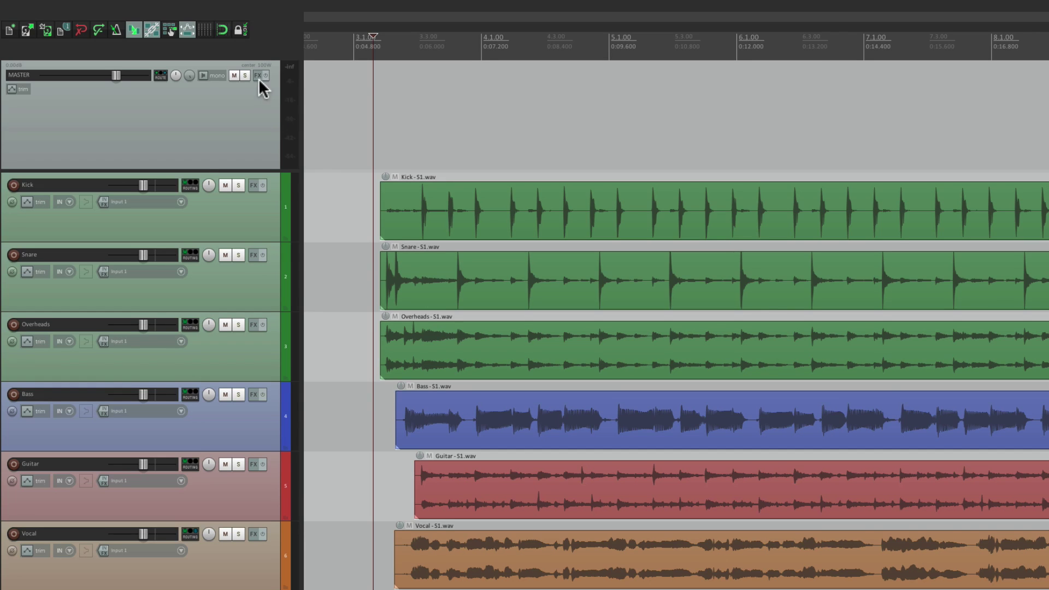
# Load VST3: Rocket (Stillwell Audio) from the Stillwell Plugins folder onto the master track
pyautogui.click(258, 75)
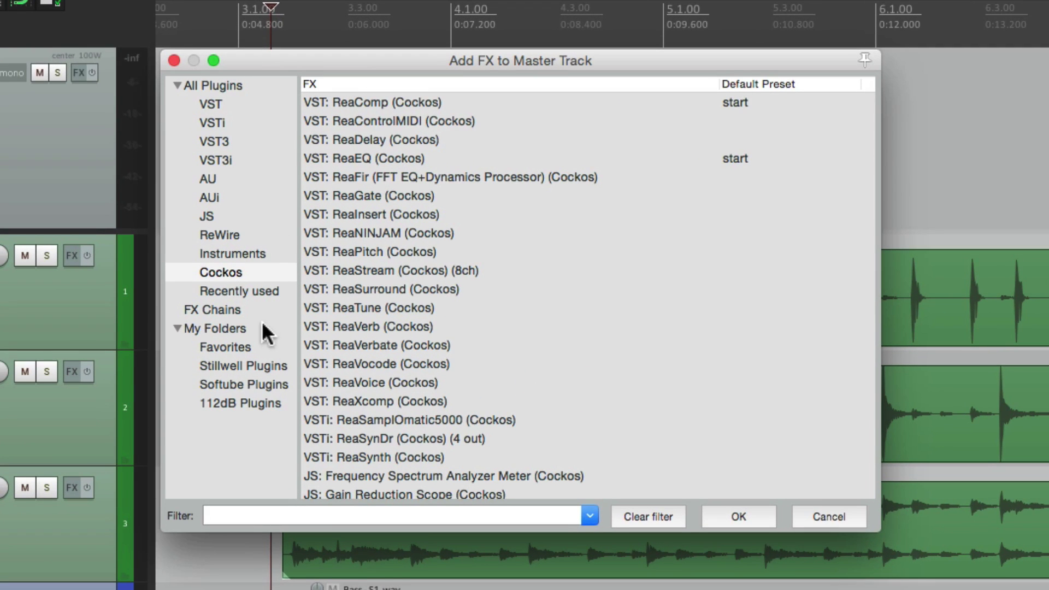
pyautogui.click(282, 368)
pyautogui.click(490, 178)
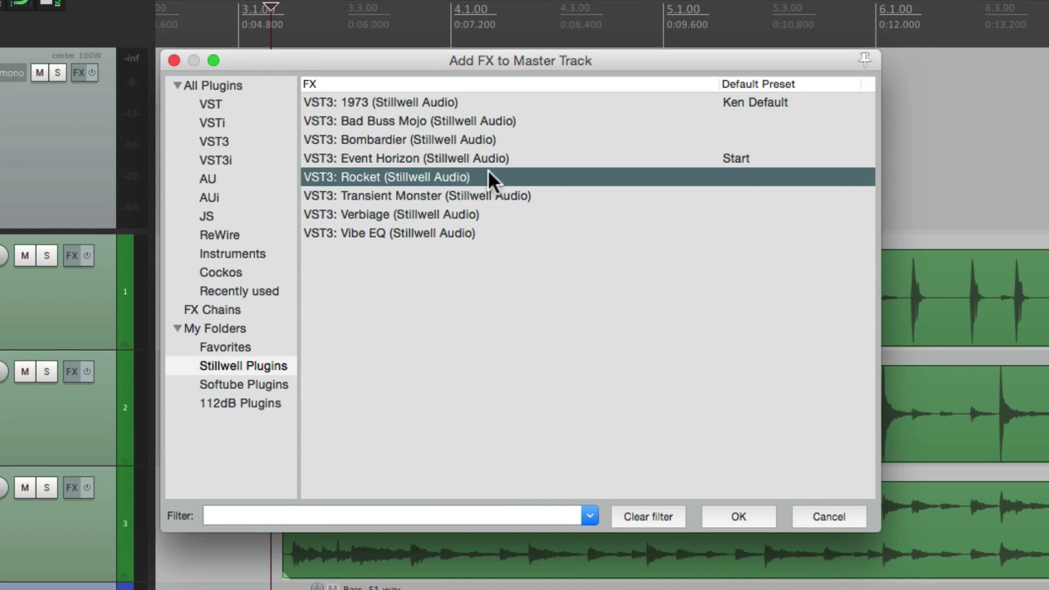
pyautogui.doubleClick(488, 176)
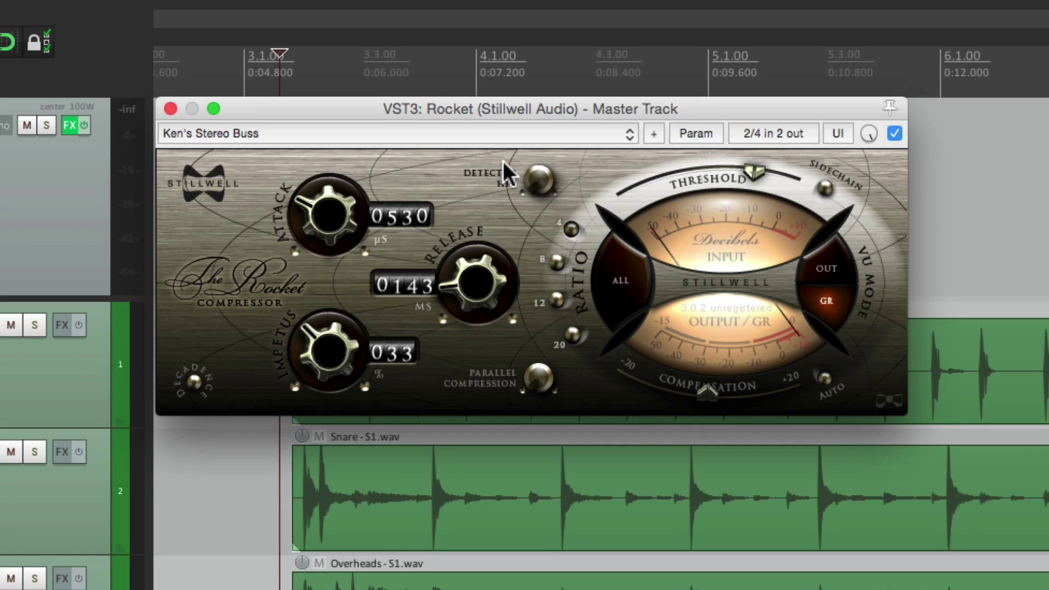
# Start playback and drag the Rocket compressor's threshold slightly lower
pyautogui.press('space')
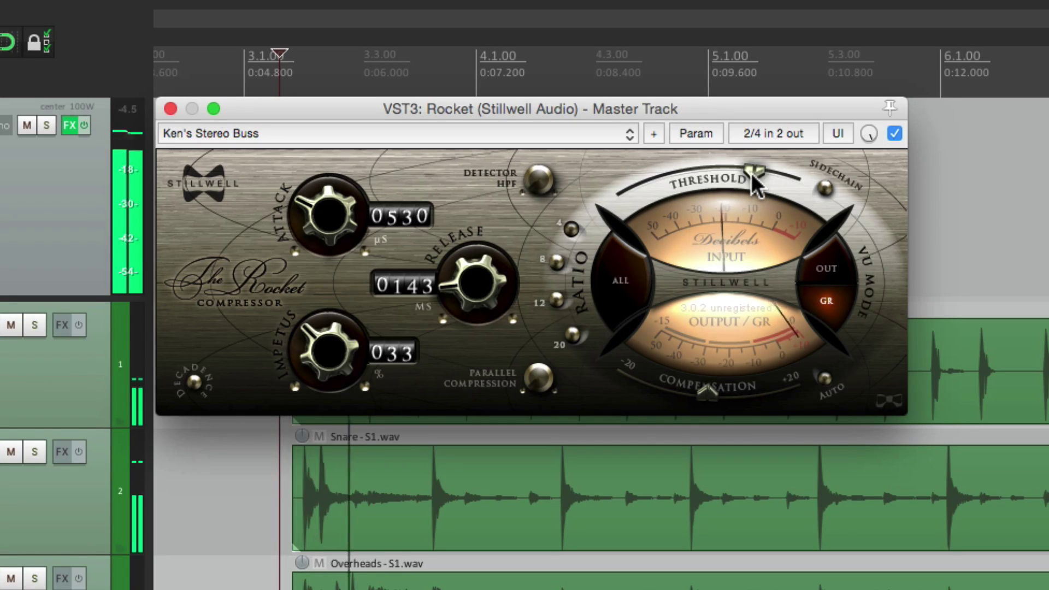
pyautogui.moveTo(741, 178)
pyautogui.mouseDown()
pyautogui.moveTo(709, 183)
pyautogui.moveTo(763, 179)
pyautogui.moveTo(732, 181)
pyautogui.mouseUp()
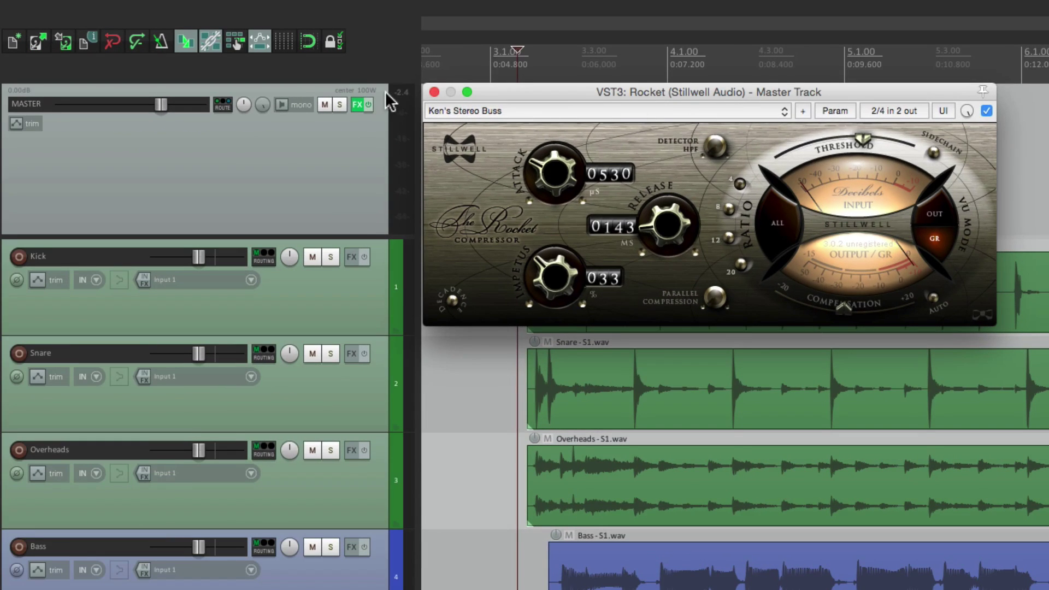
# Close Rocket, filter All Plugins for 'splitter', and add JS: 3-Band Splitter to the master track
pyautogui.click(360, 106)
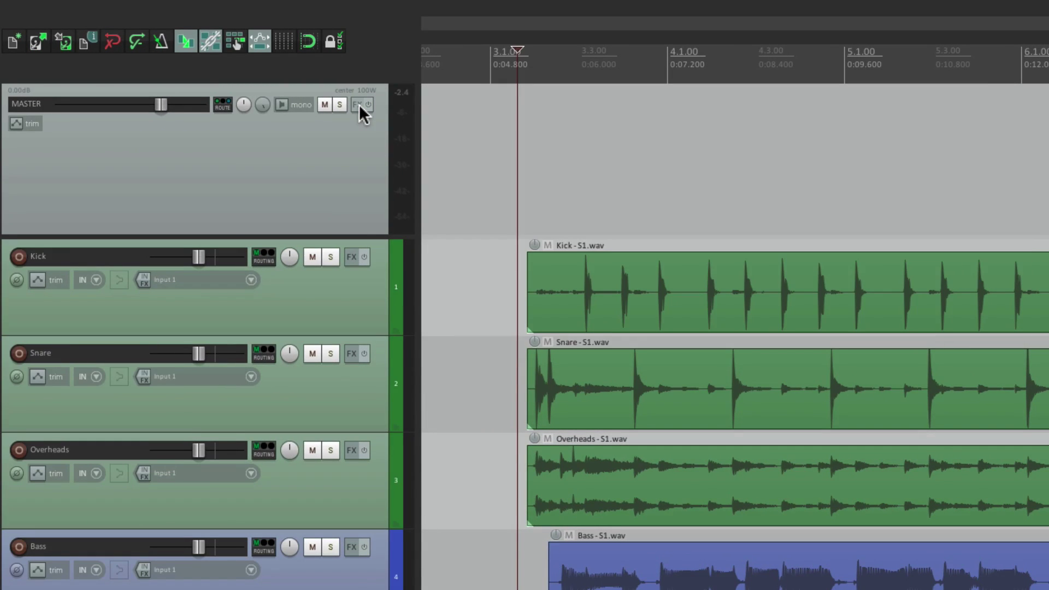
pyautogui.click(359, 104)
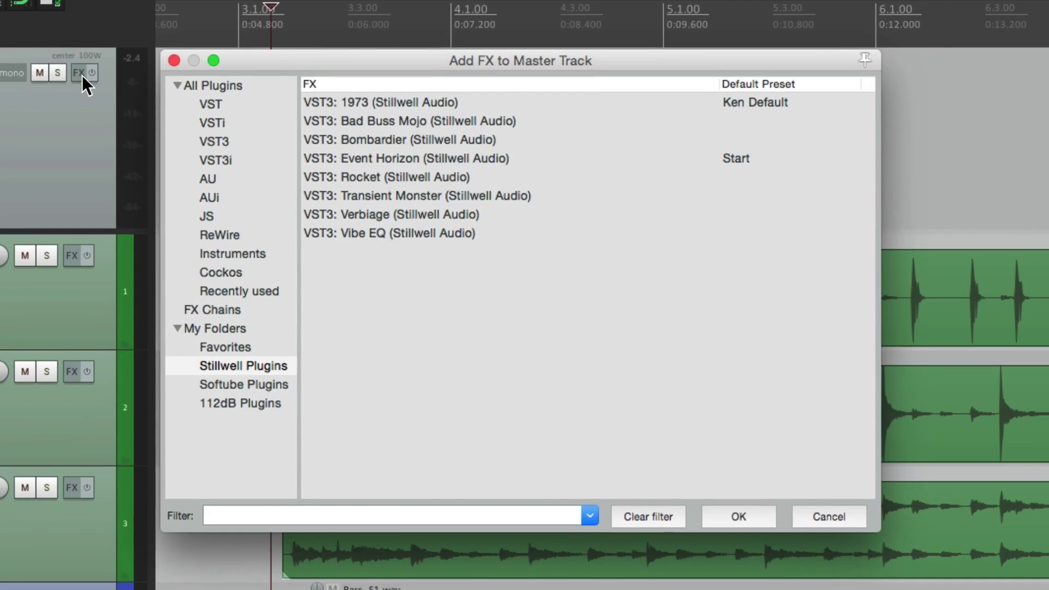
pyautogui.click(231, 85)
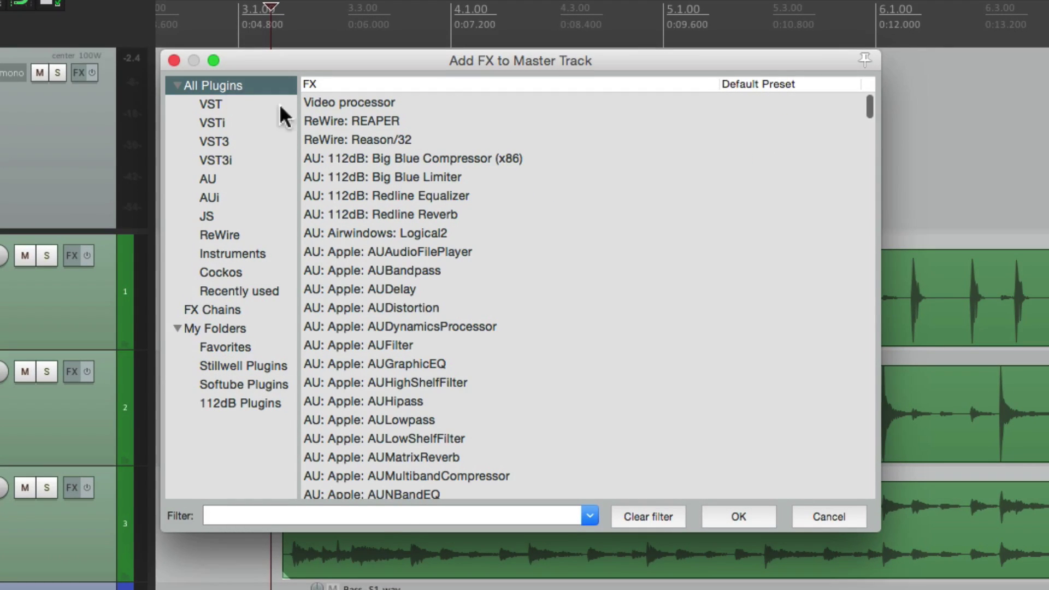
pyautogui.click(380, 516)
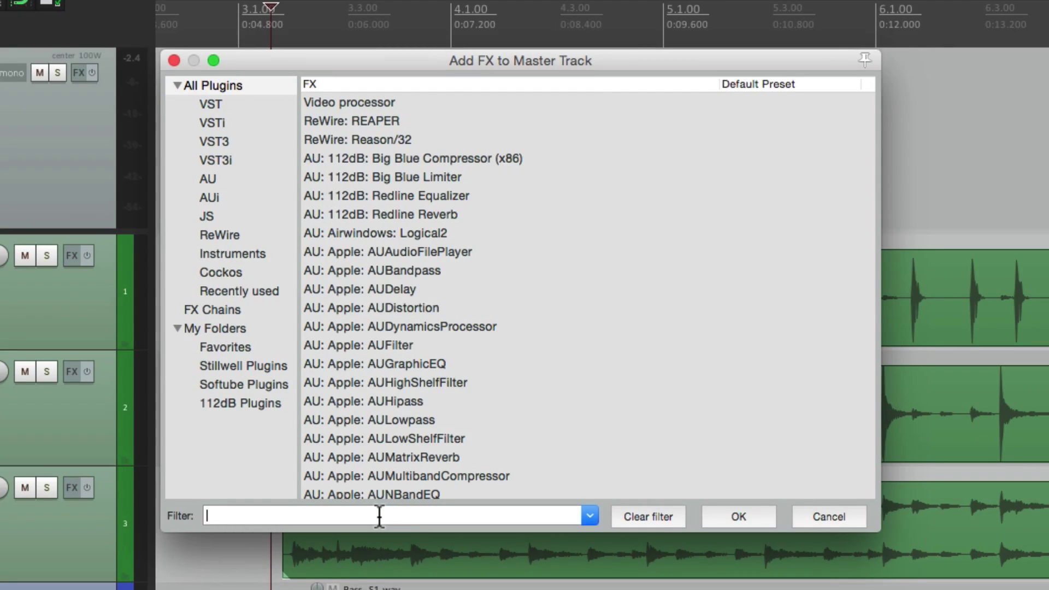
pyautogui.write('splitter')
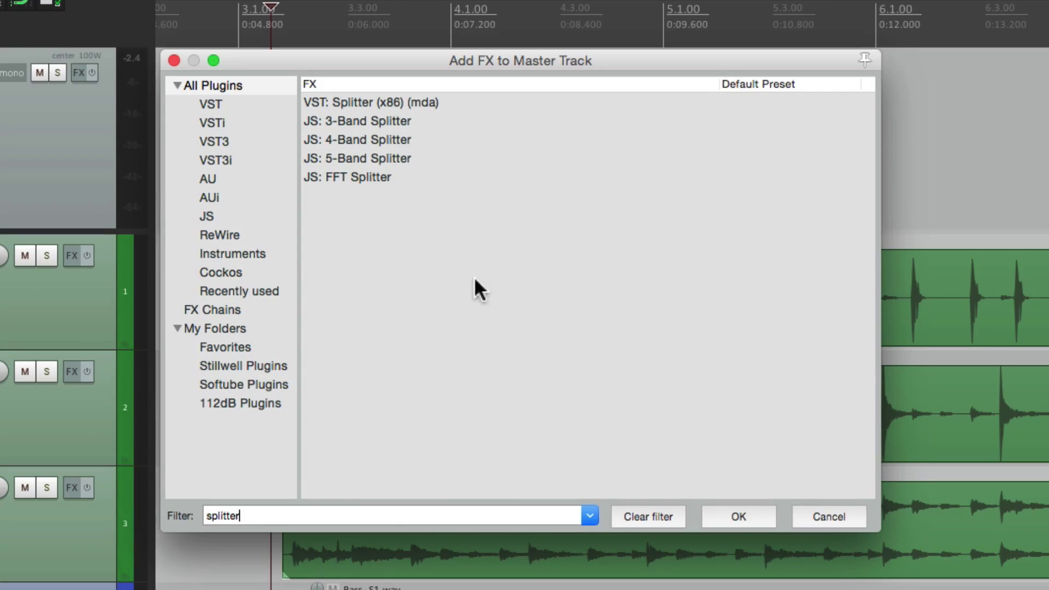
pyautogui.click(454, 119)
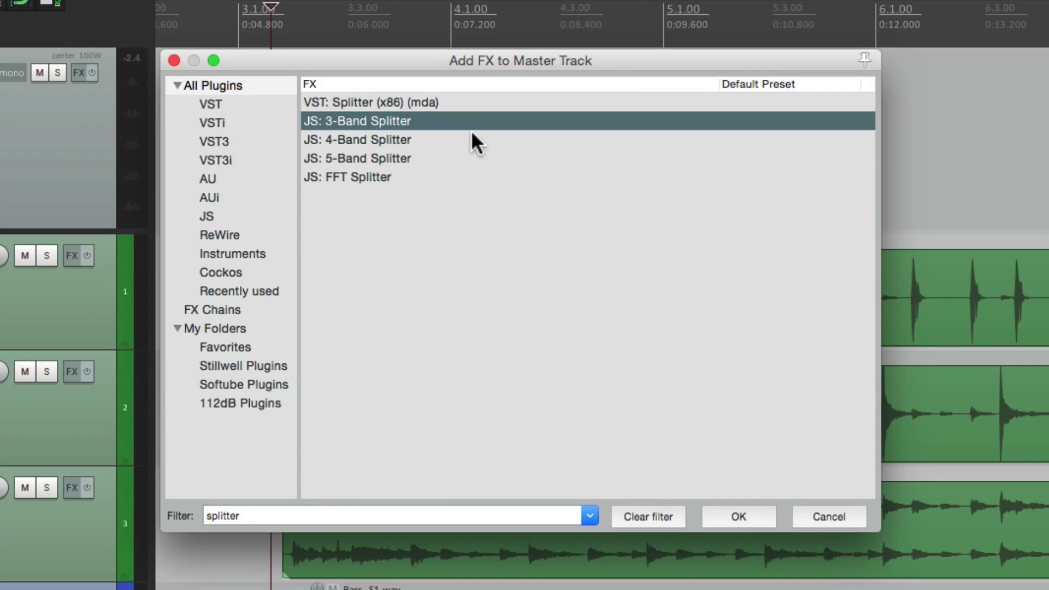
pyautogui.click(452, 137)
pyautogui.click(430, 159)
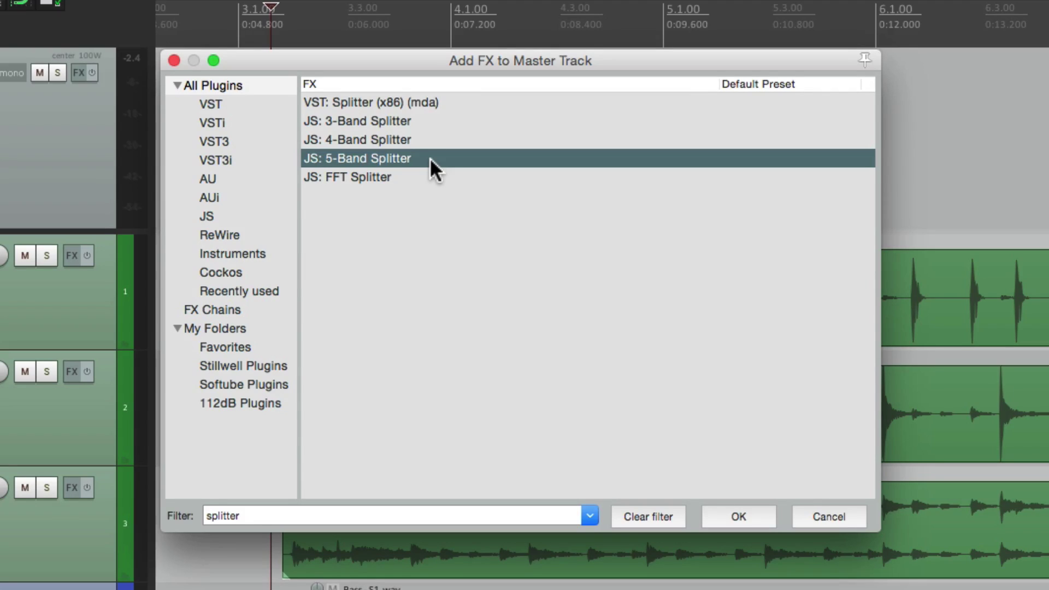
pyautogui.click(438, 121)
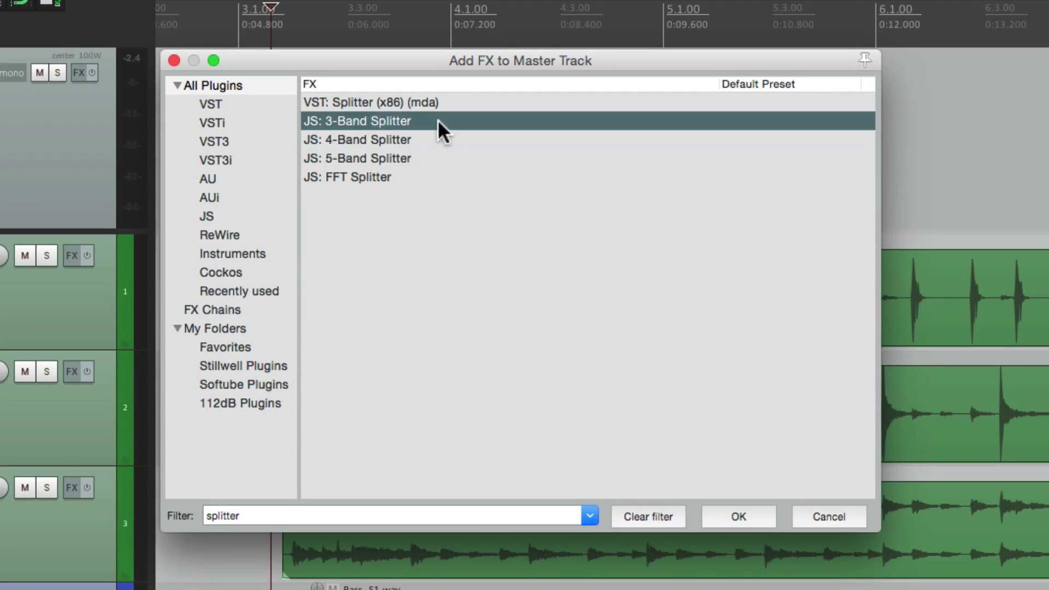
pyautogui.doubleClick(438, 121)
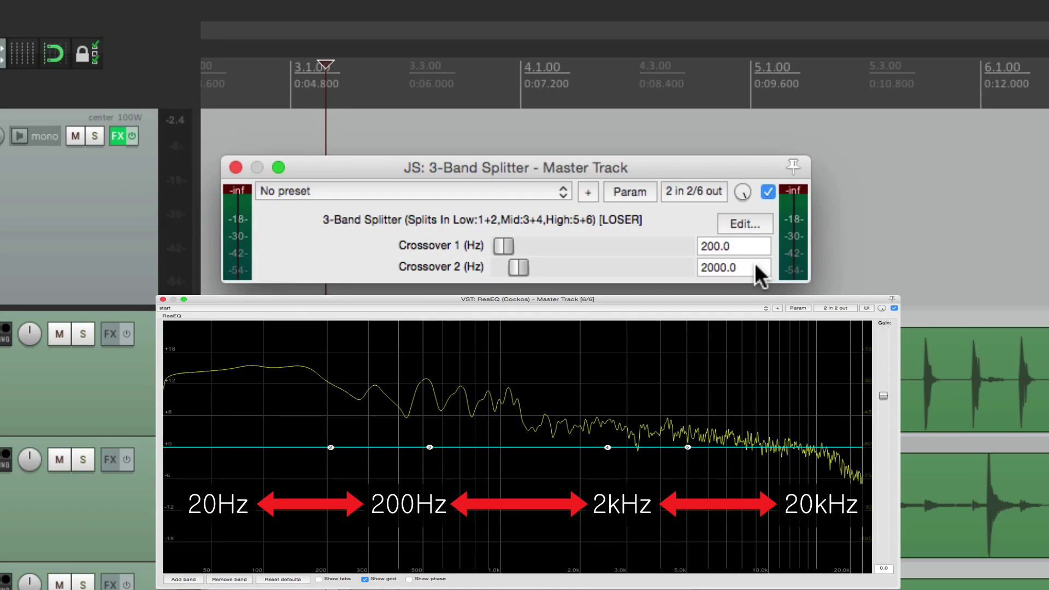
pyautogui.press('space')
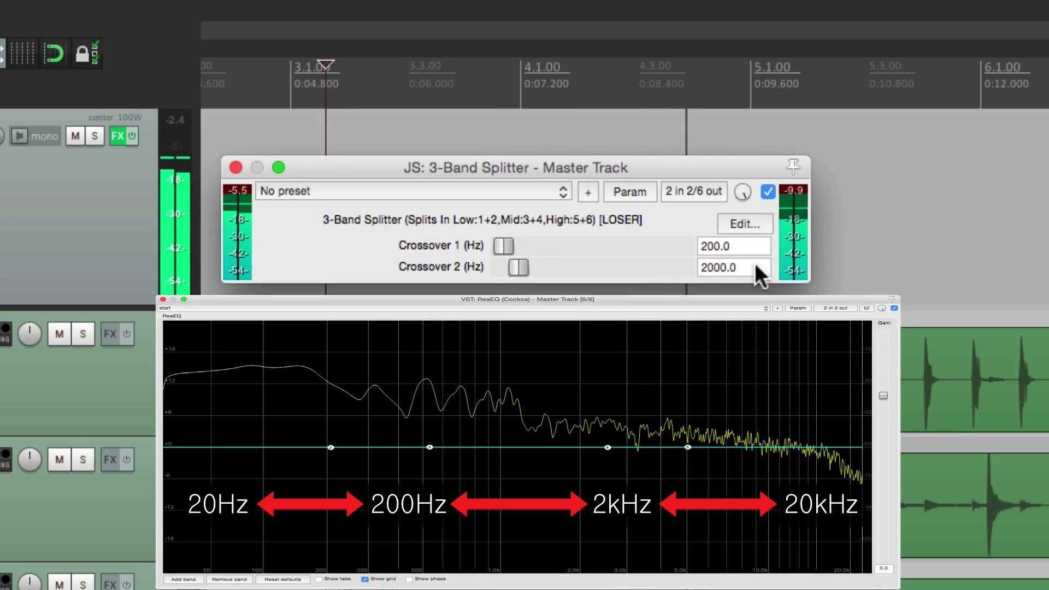
pyautogui.press('space')
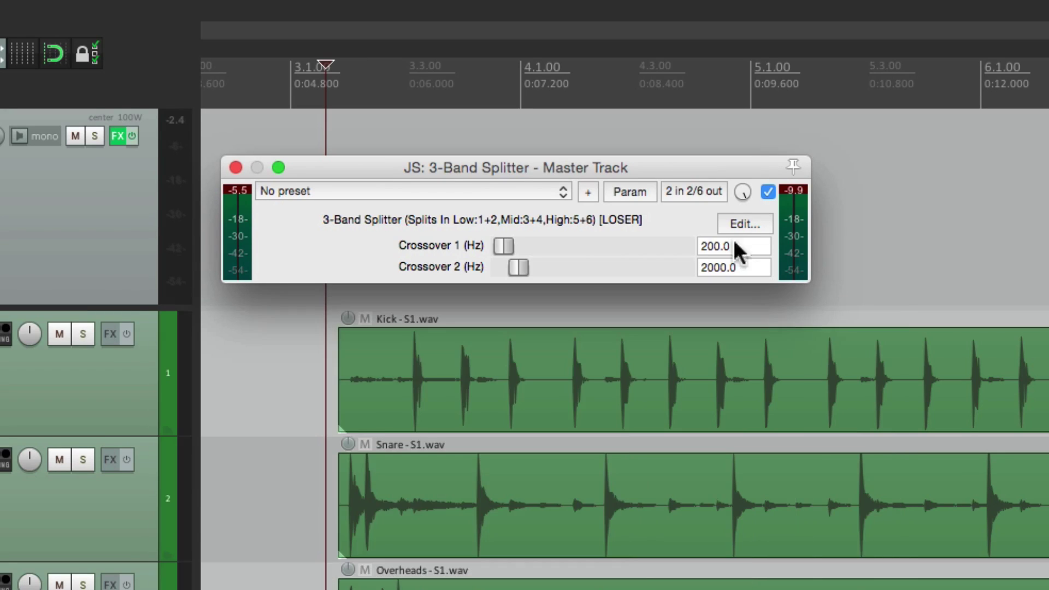
# In the splitter's pin routing, connect mid and high outputs to channels 1–2 and audition
pyautogui.click(691, 194)
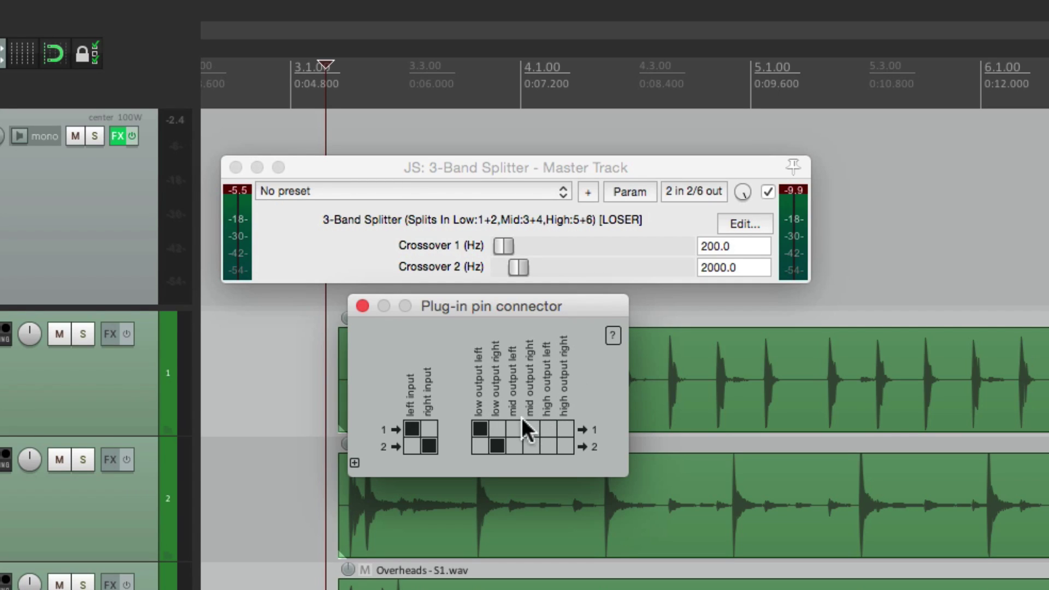
pyautogui.click(514, 430)
pyautogui.click(531, 446)
pyautogui.click(548, 429)
pyautogui.click(565, 446)
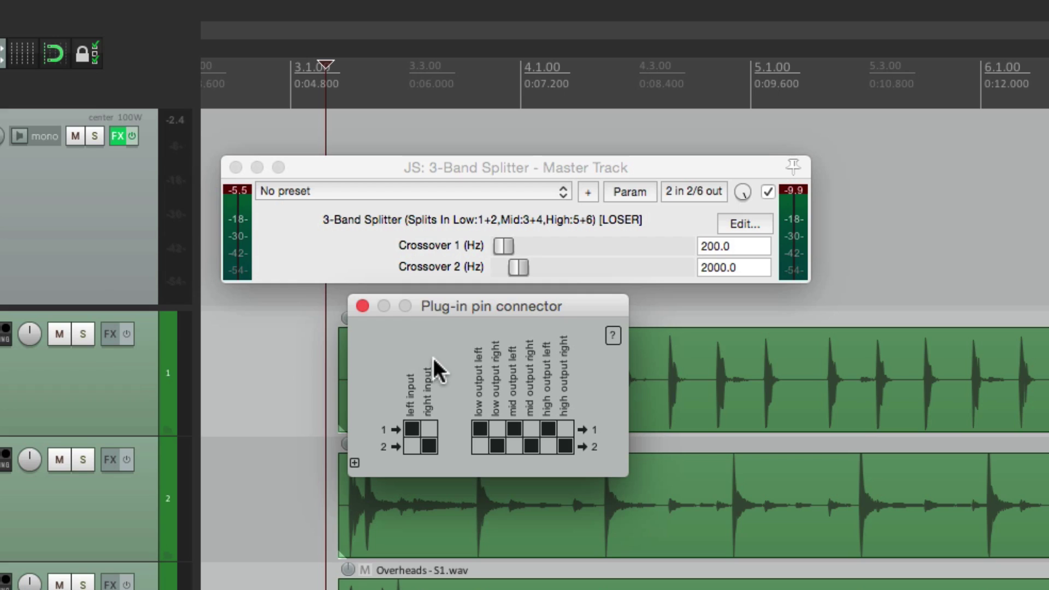
pyautogui.press('space')
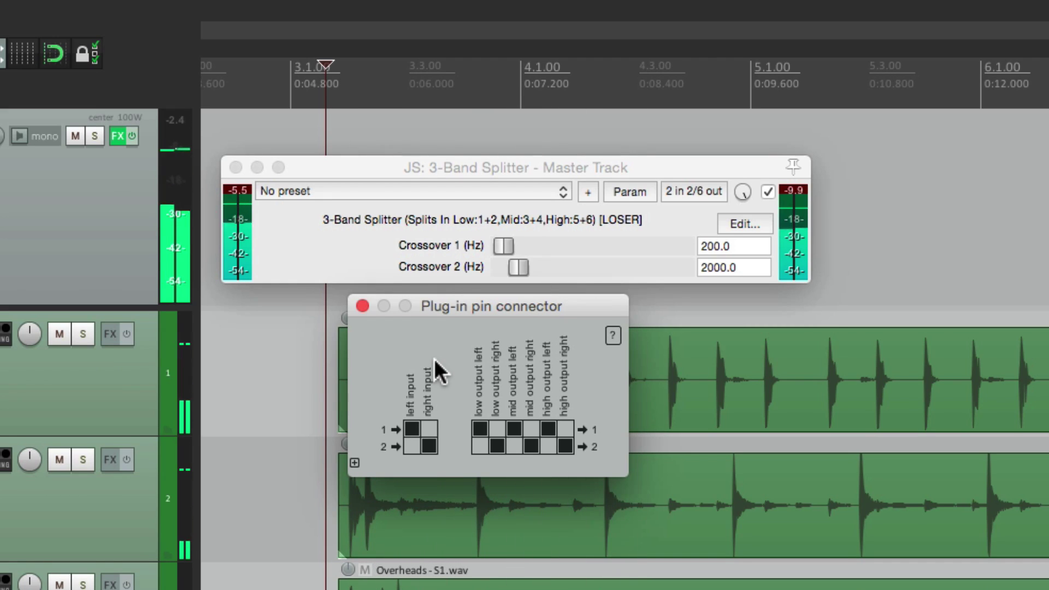
pyautogui.press('space')
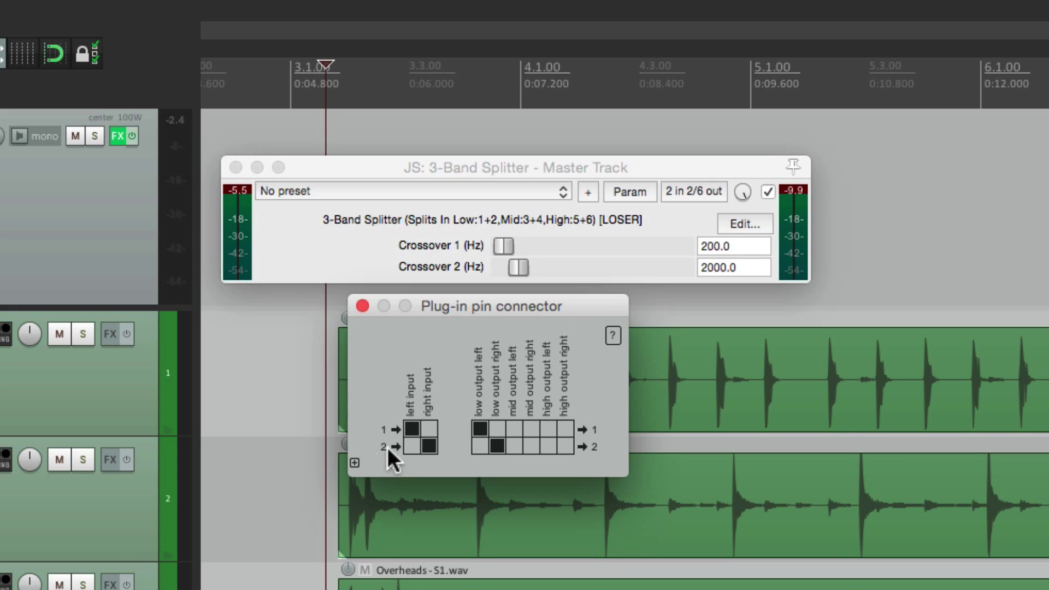
# Add track channels 3–6 to the splitter routing and play back to check it
pyautogui.click(355, 463)
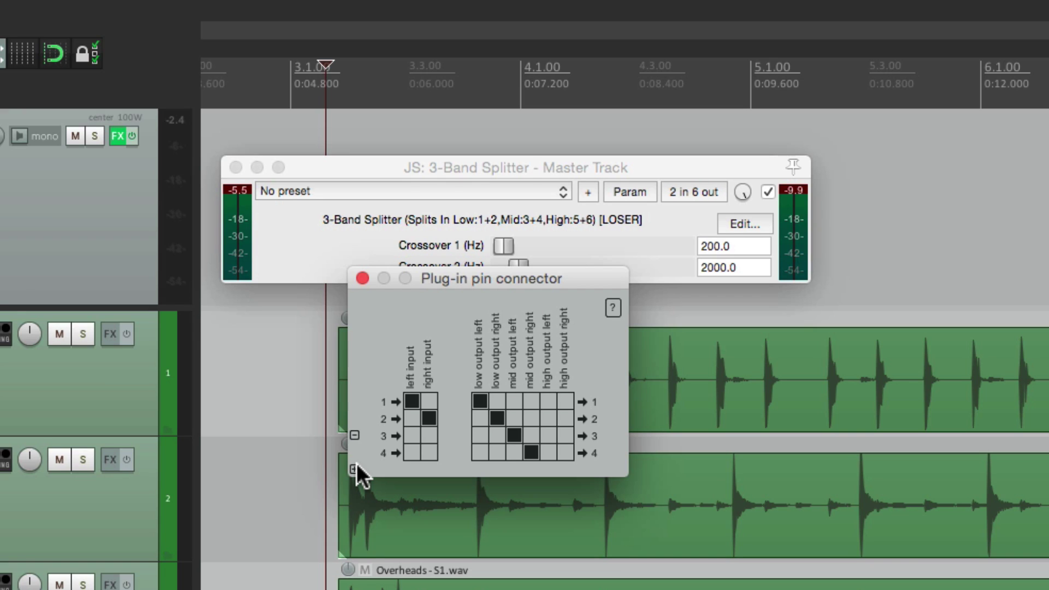
pyautogui.click(356, 463)
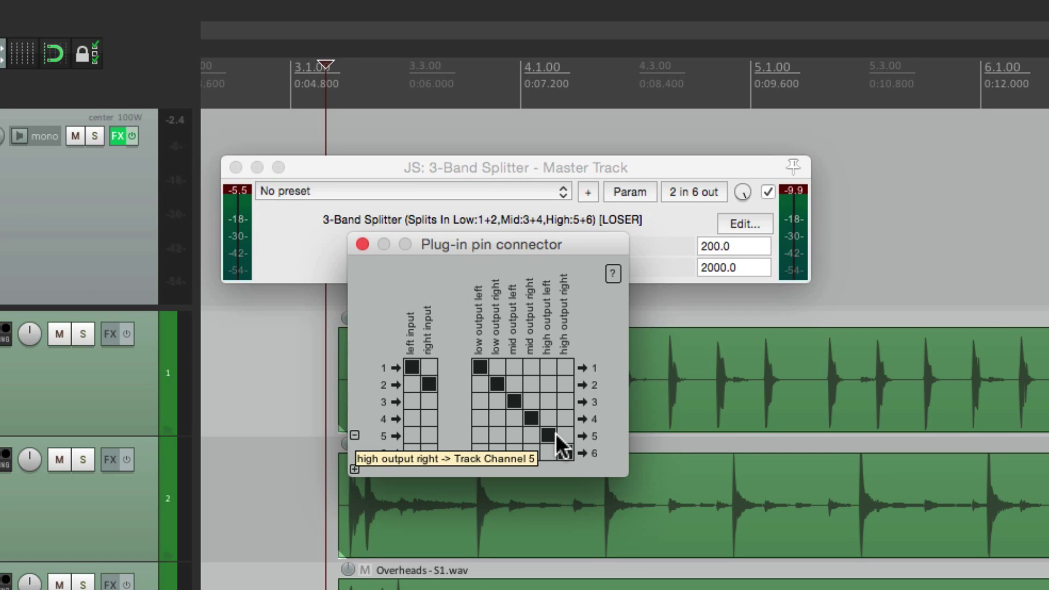
pyautogui.press('space')
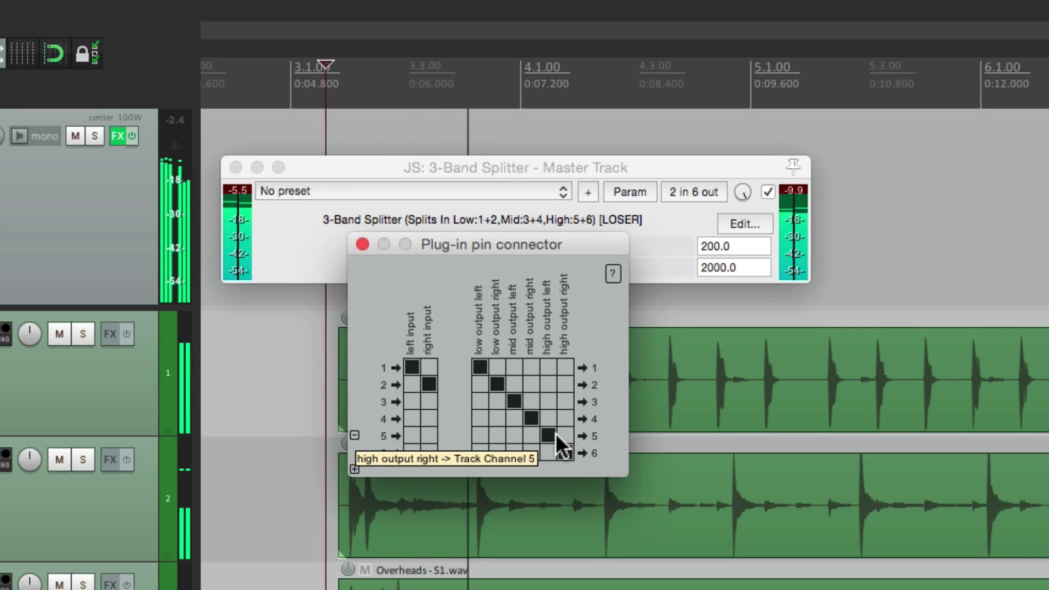
pyautogui.press('space')
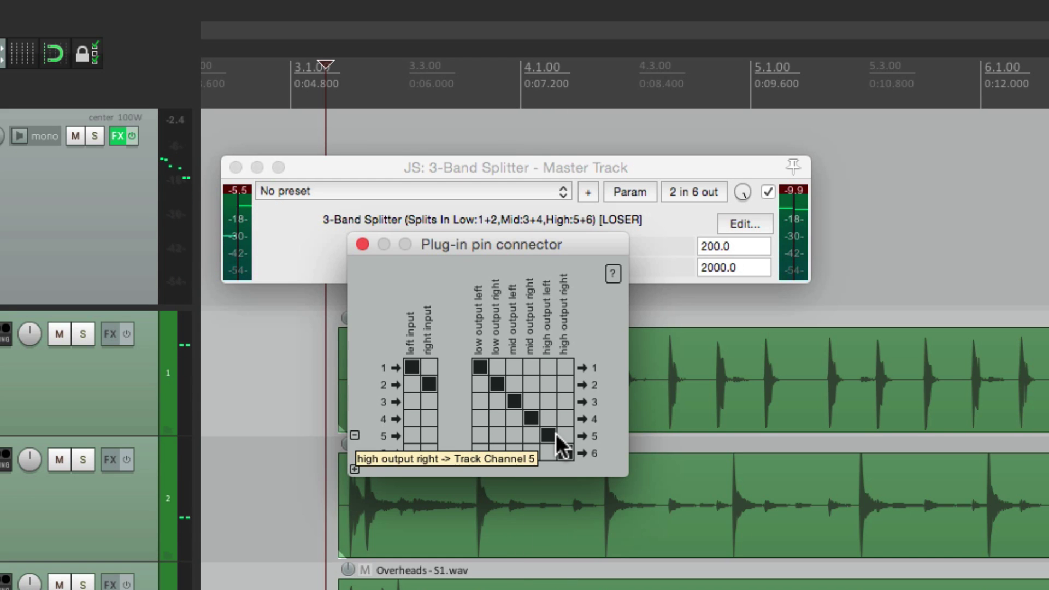
# Add JS: 8x Stereo to 1x Stereo Mixer to the master chain using the 'mixer' filter
pyautogui.click(362, 244)
pyautogui.click(235, 167)
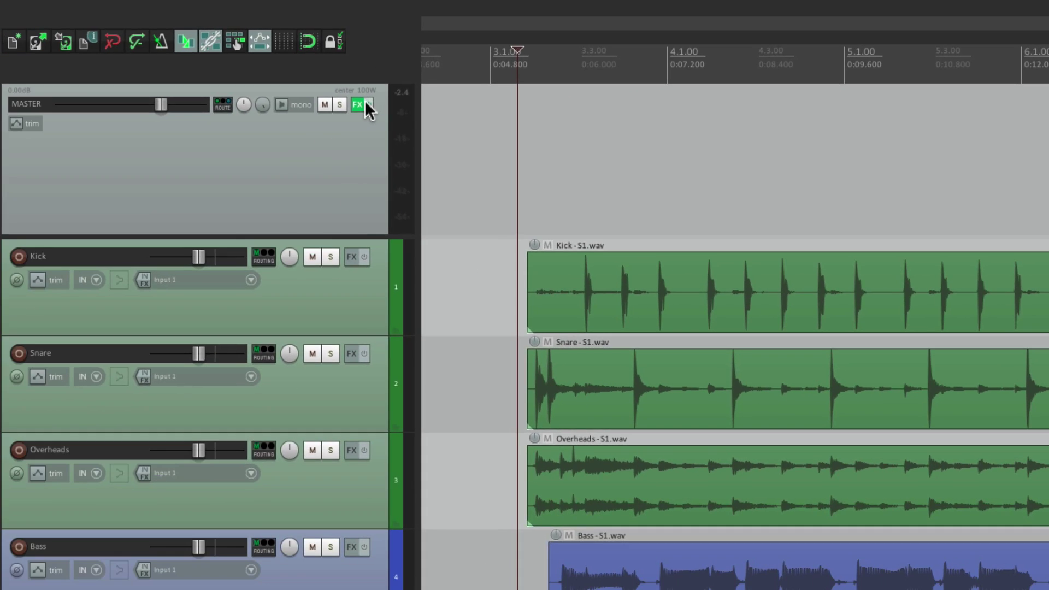
pyautogui.click(363, 104)
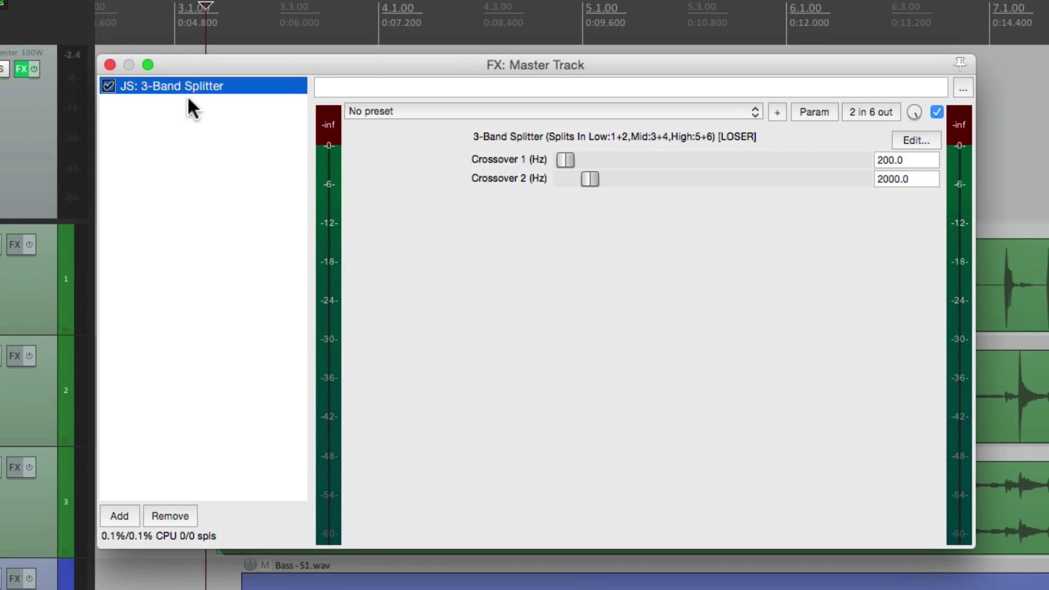
pyautogui.doubleClick(192, 183)
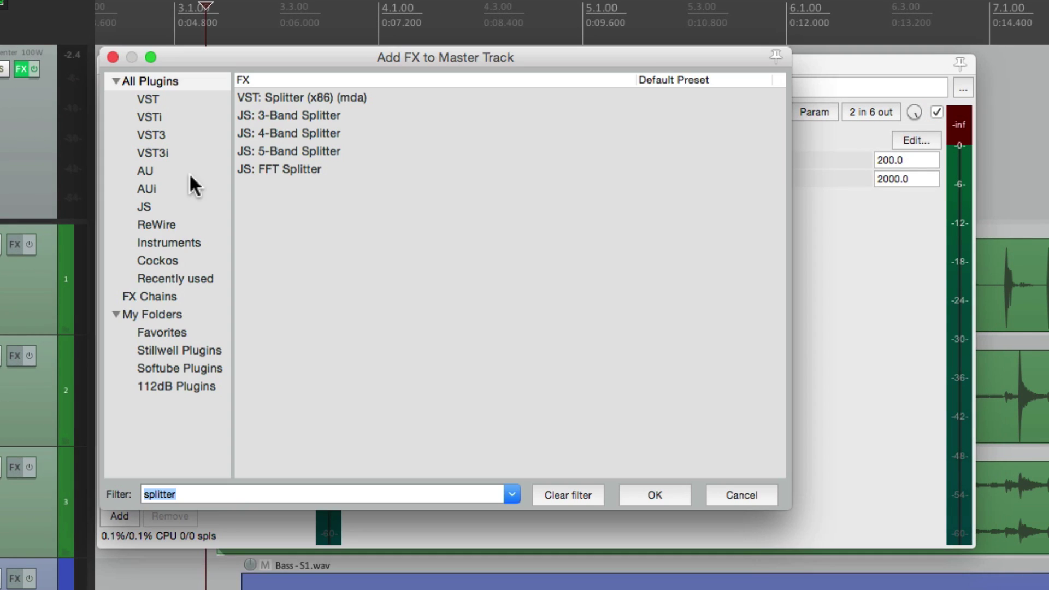
pyautogui.write('mixer')
pyautogui.click(386, 119)
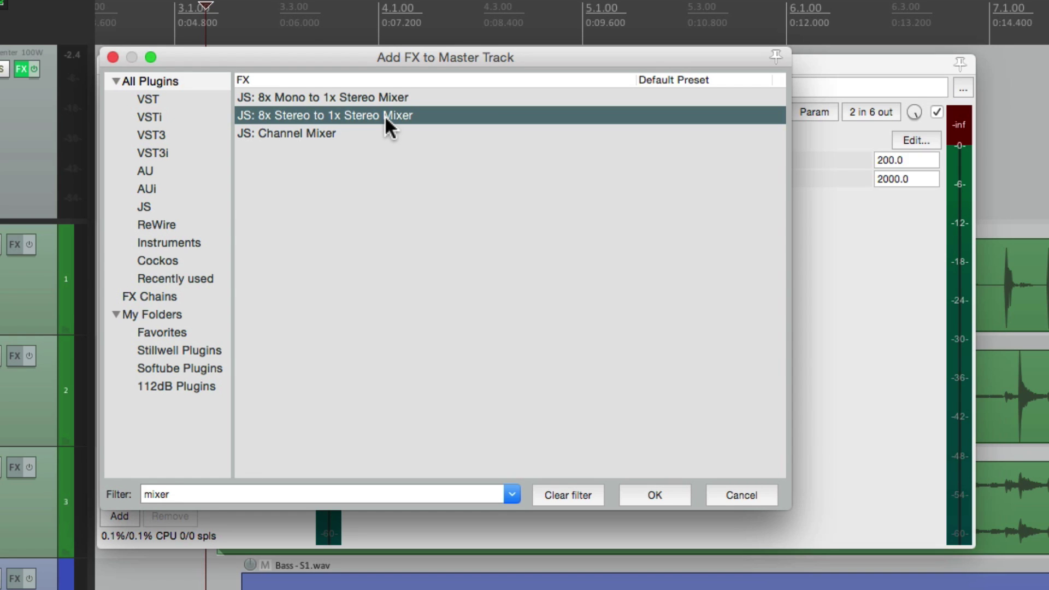
pyautogui.doubleClick(370, 114)
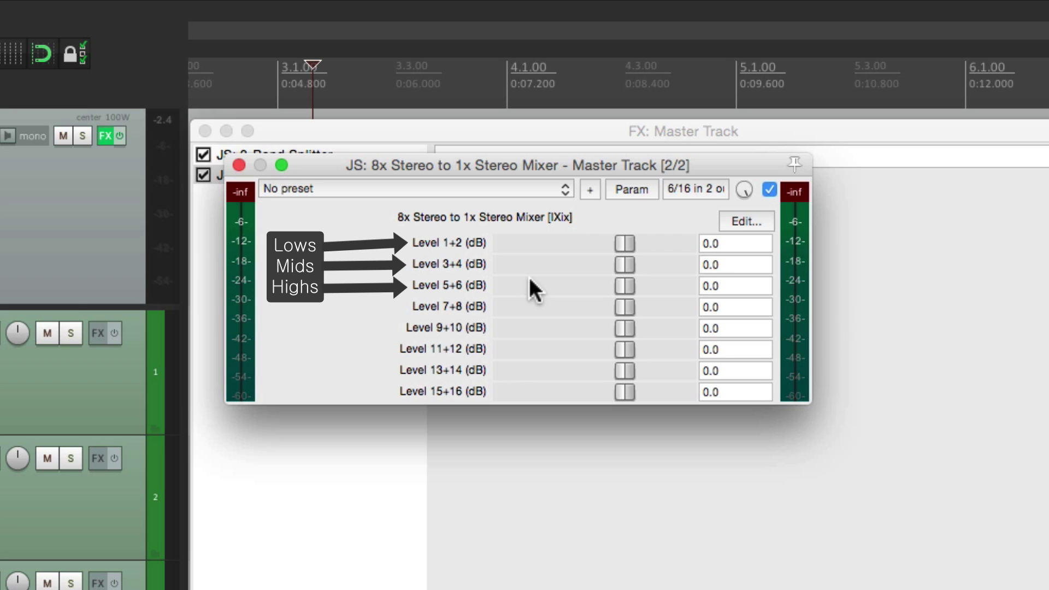
# Turn the mixer's Level 7+8, 9+10, 11+12, 13+14 and 15+16 down to -60 dB
pyautogui.moveTo(623, 307); pyautogui.dragTo(502, 309)
pyautogui.moveTo(622, 328); pyautogui.dragTo(410, 355)
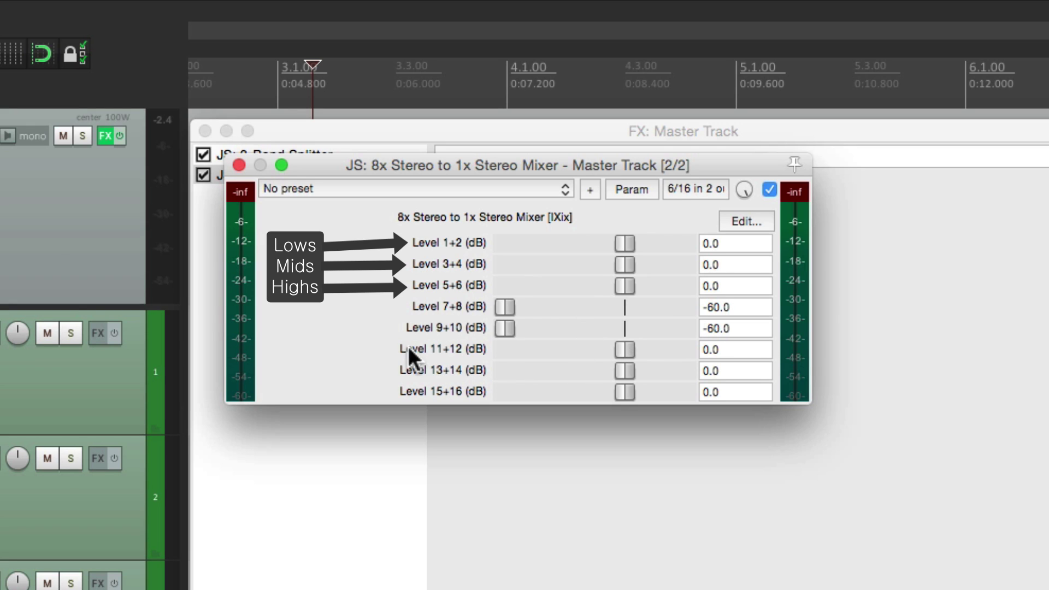
pyautogui.moveTo(624, 350); pyautogui.dragTo(463, 379)
pyautogui.moveTo(624, 371); pyautogui.dragTo(440, 392)
pyautogui.moveTo(625, 392); pyautogui.dragTo(440, 392)
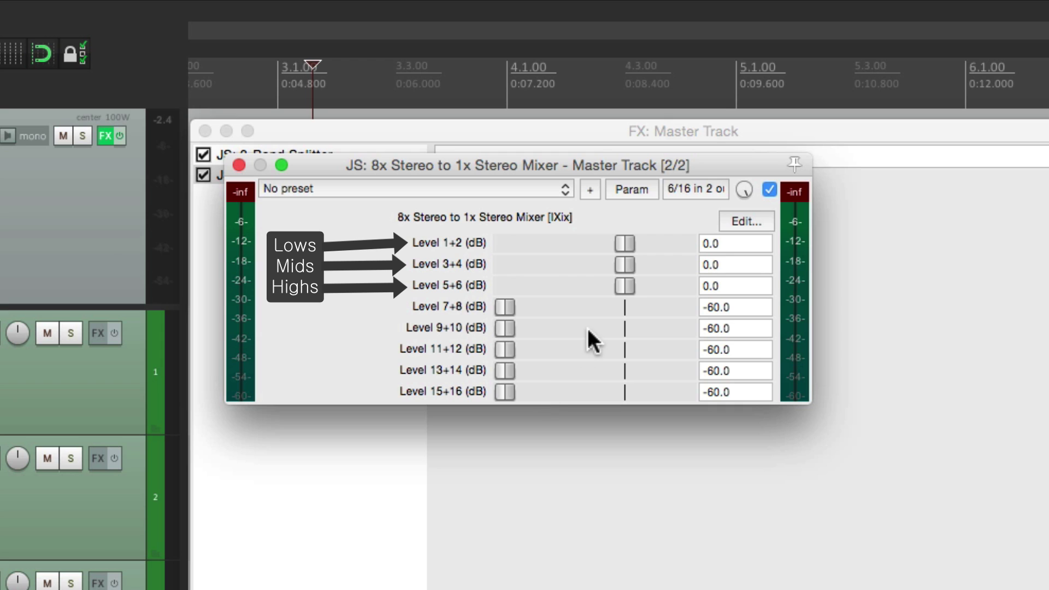
# Clear the mixer's channel 1–6 input pins, then reconnect channels 1 and 2 to input 1 L/R
pyautogui.click(683, 191)
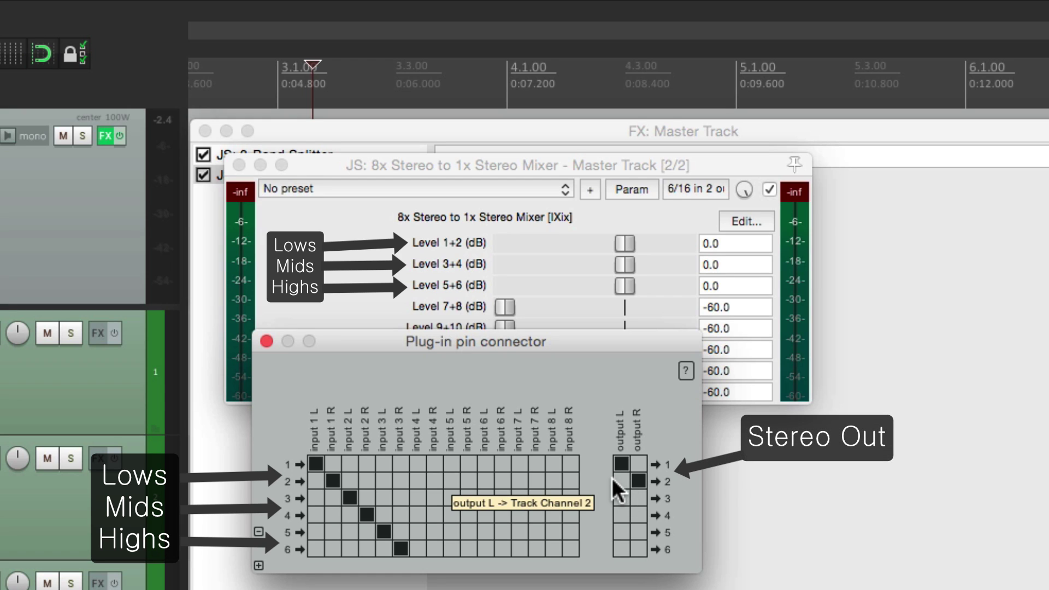
pyautogui.press('space')
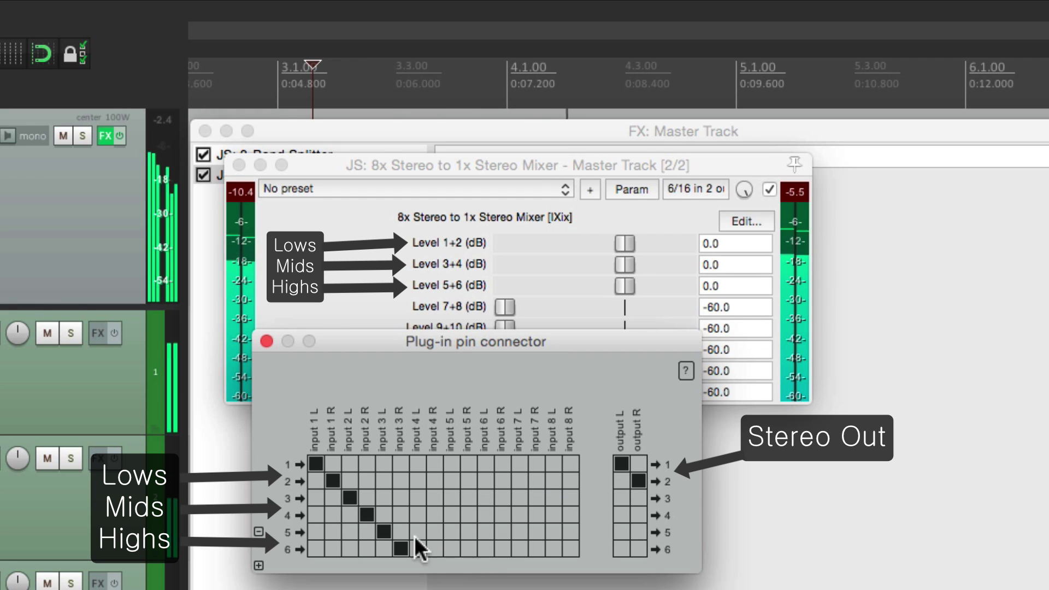
pyautogui.click(383, 531)
pyautogui.click(395, 545)
pyautogui.click(350, 500)
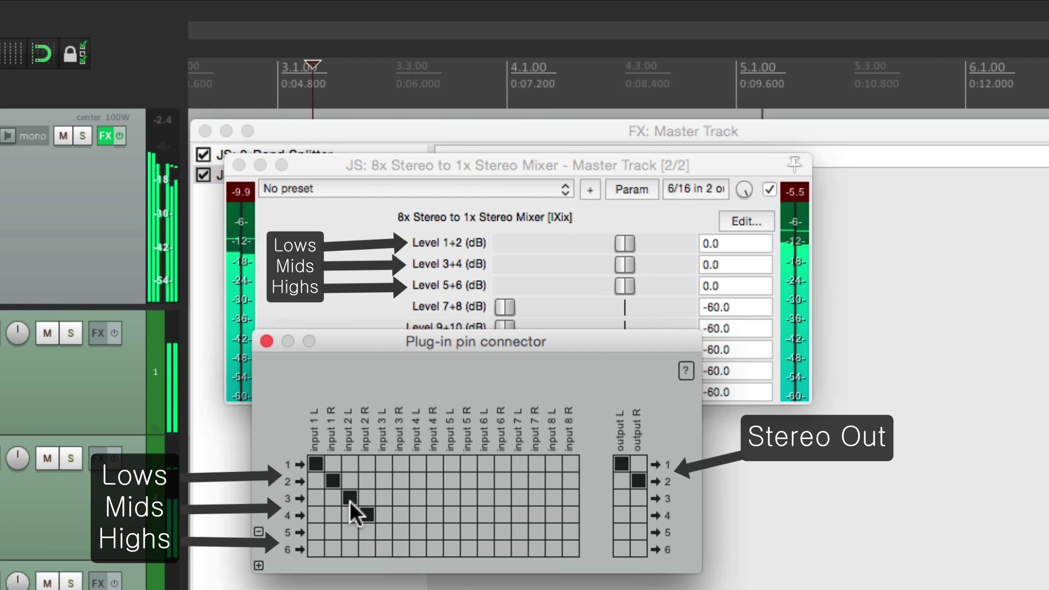
pyautogui.click(359, 508)
pyautogui.click(316, 462)
pyautogui.click(324, 475)
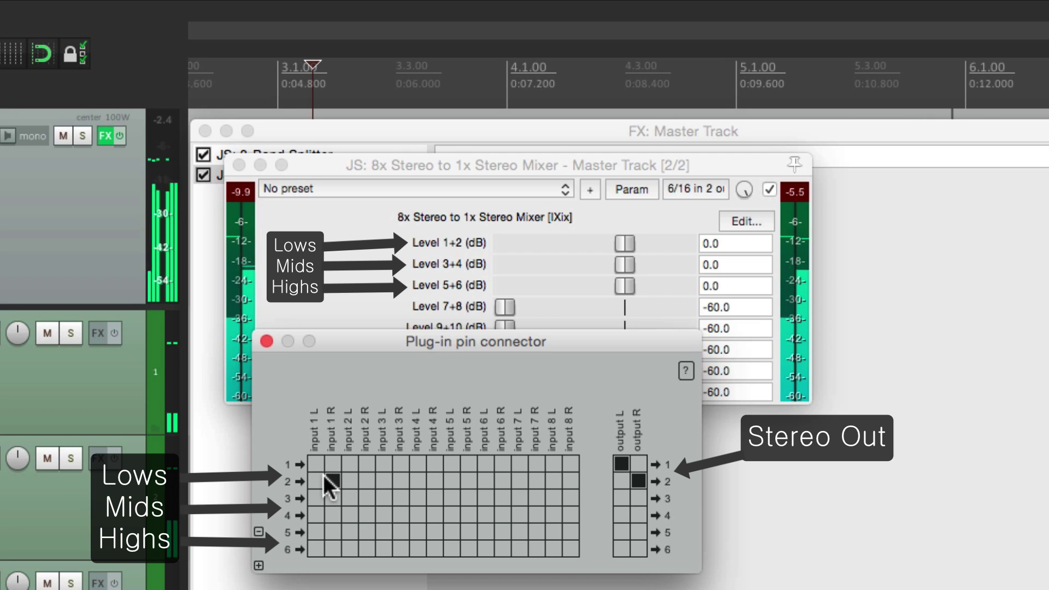
pyautogui.click(316, 464)
pyautogui.click(333, 481)
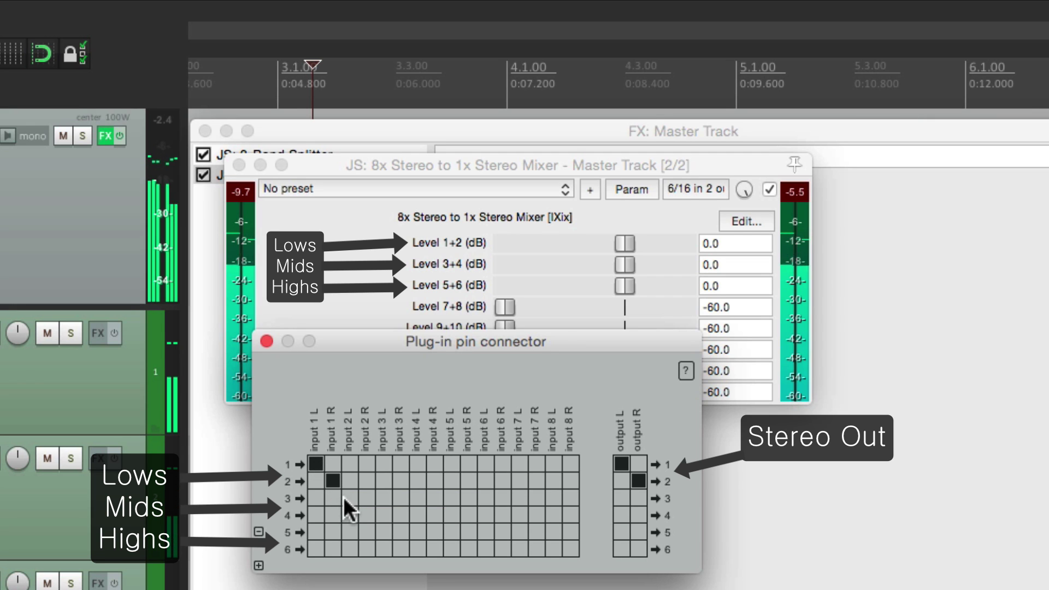
# Connect channels 3–4 to mixer input 2 L/R and 5–6 to input 3 L/R
pyautogui.click(349, 497)
pyautogui.click(366, 513)
pyautogui.click(383, 532)
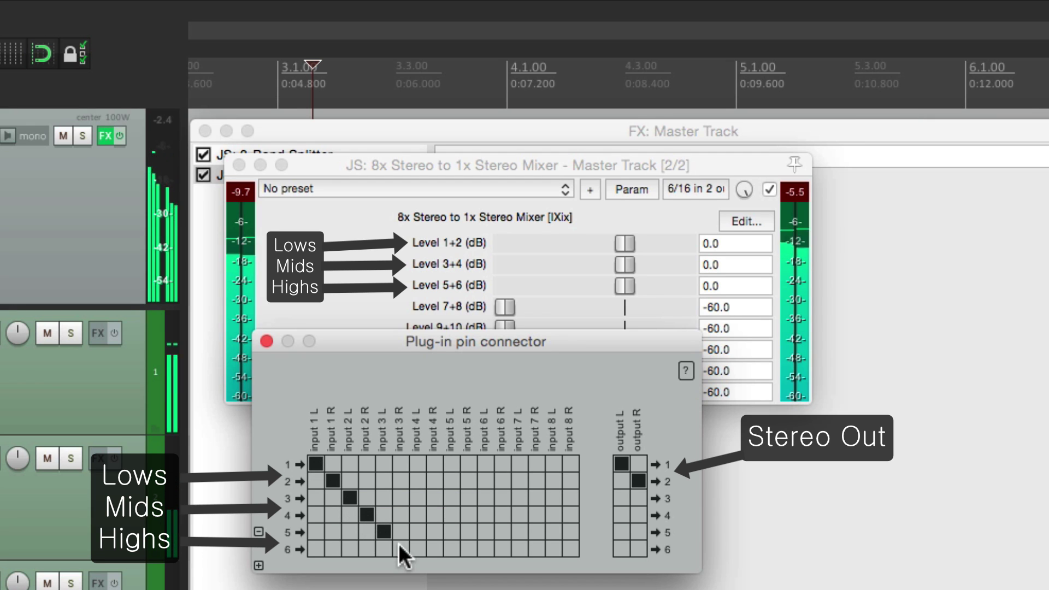
pyautogui.click(399, 545)
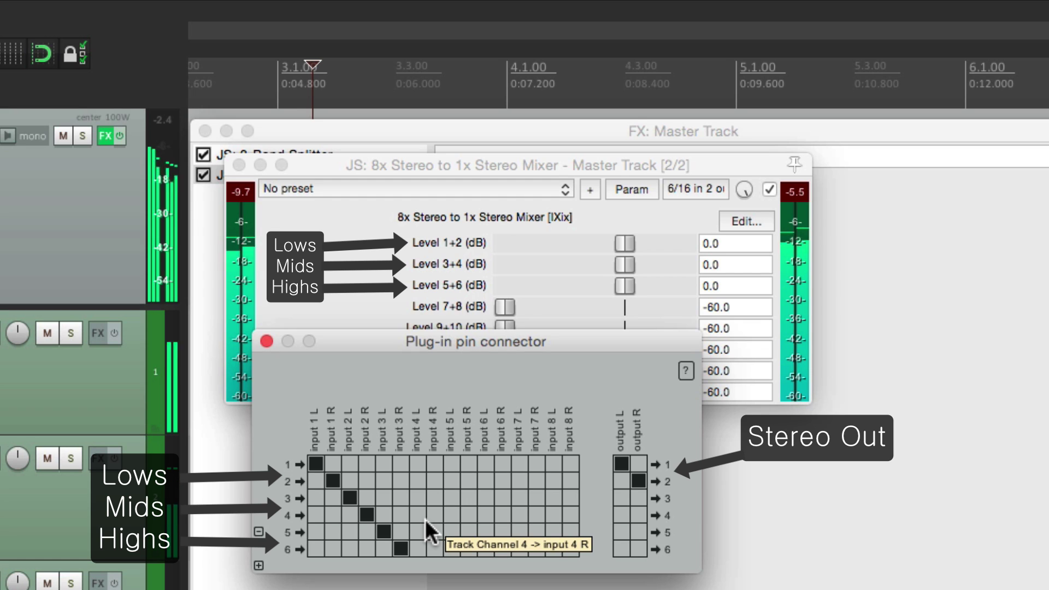
pyautogui.click(267, 342)
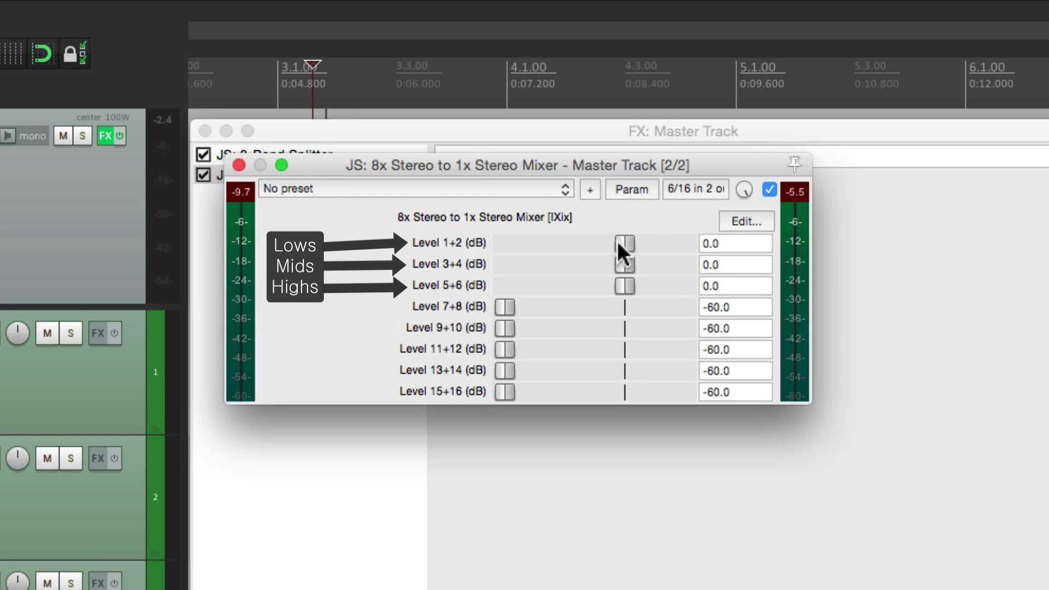
# Audition the bands with lows at -53.7 dB, mids at -40.8 dB and highs at -8.0 dB
pyautogui.moveTo(622, 242); pyautogui.dragTo(479, 245)
pyautogui.moveTo(601, 257); pyautogui.dragTo(549, 288)
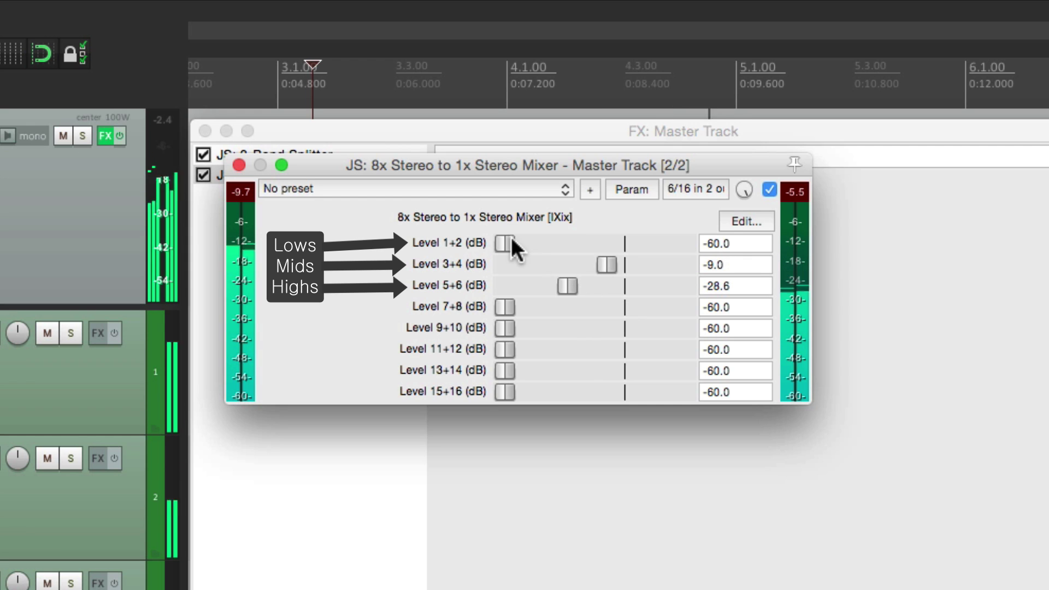
pyautogui.moveTo(512, 238); pyautogui.dragTo(602, 280)
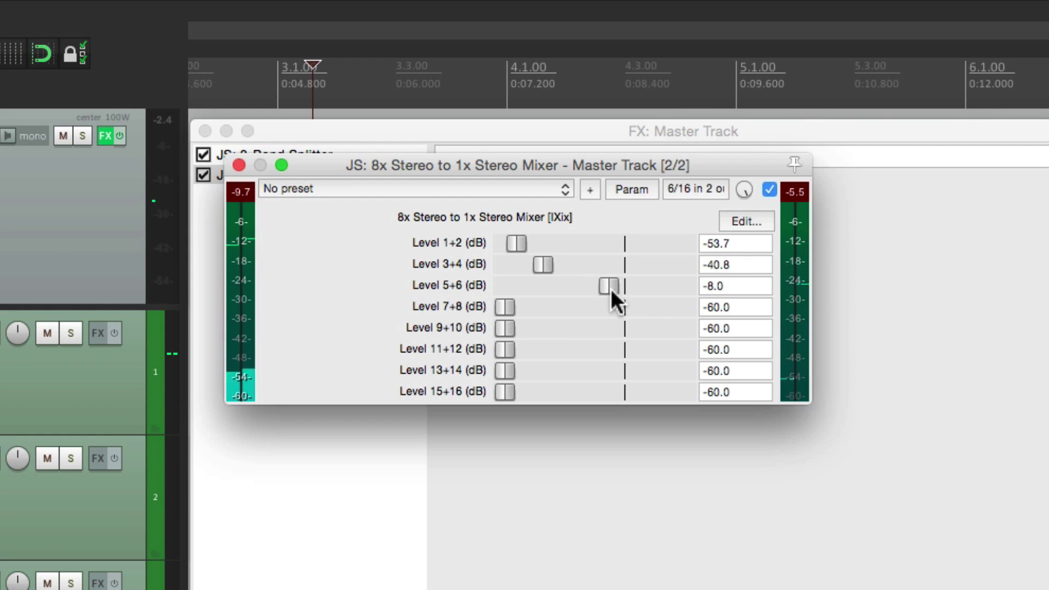
# Reset the mixer's Level 5+6, 3+4 and 1+2 sliders to 0.0 dB
pyautogui.doubleClick(611, 289)
pyautogui.doubleClick(542, 264)
pyautogui.doubleClick(525, 248)
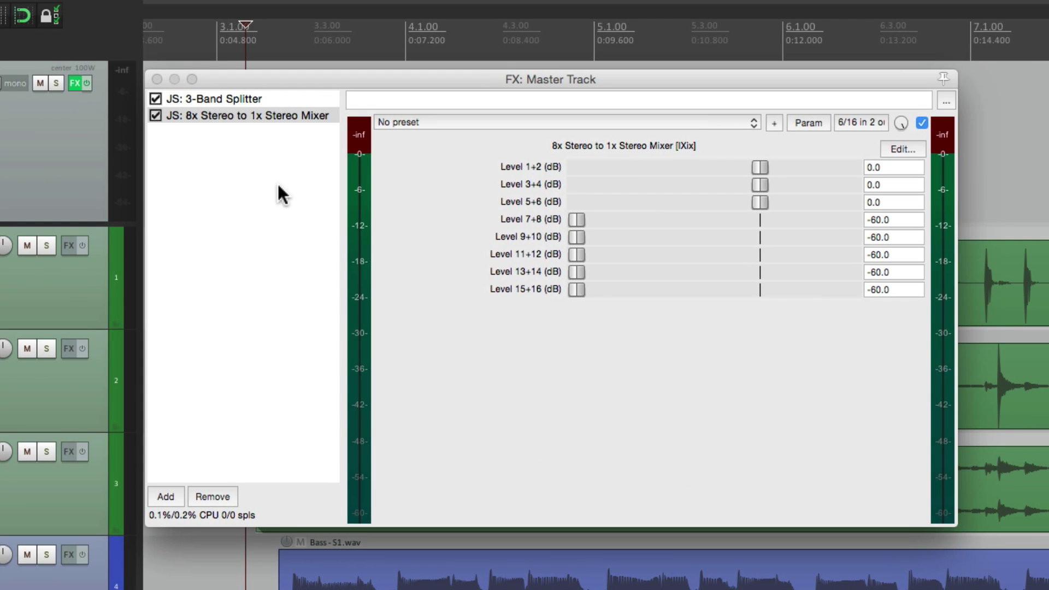
# Insert VST3: Rocket above the 8x Stereo mixer and open its '4 in 2 out' pin connector
pyautogui.doubleClick(244, 184)
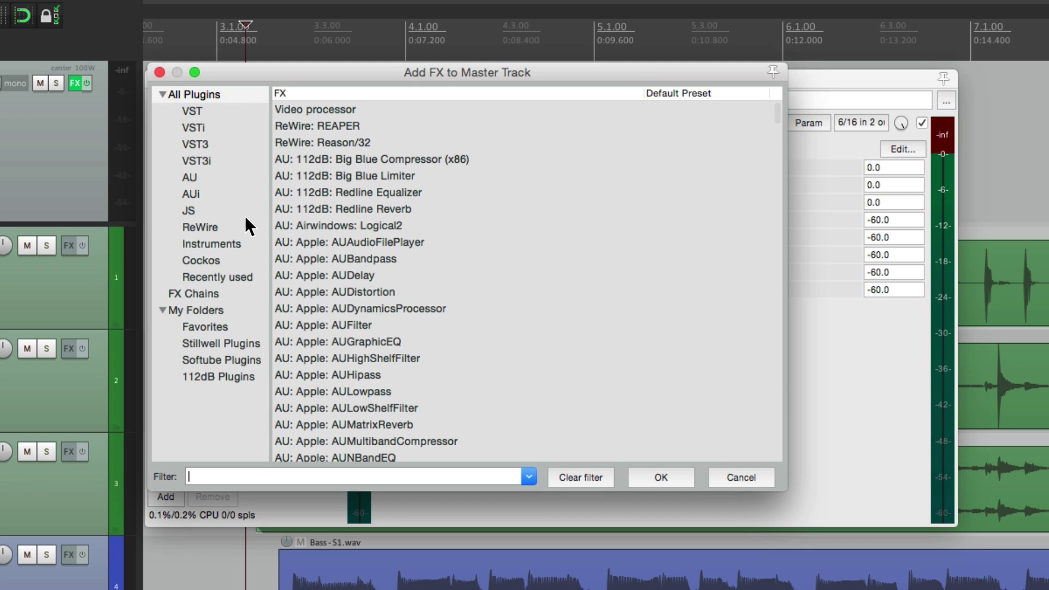
pyautogui.click(251, 344)
pyautogui.click(381, 178)
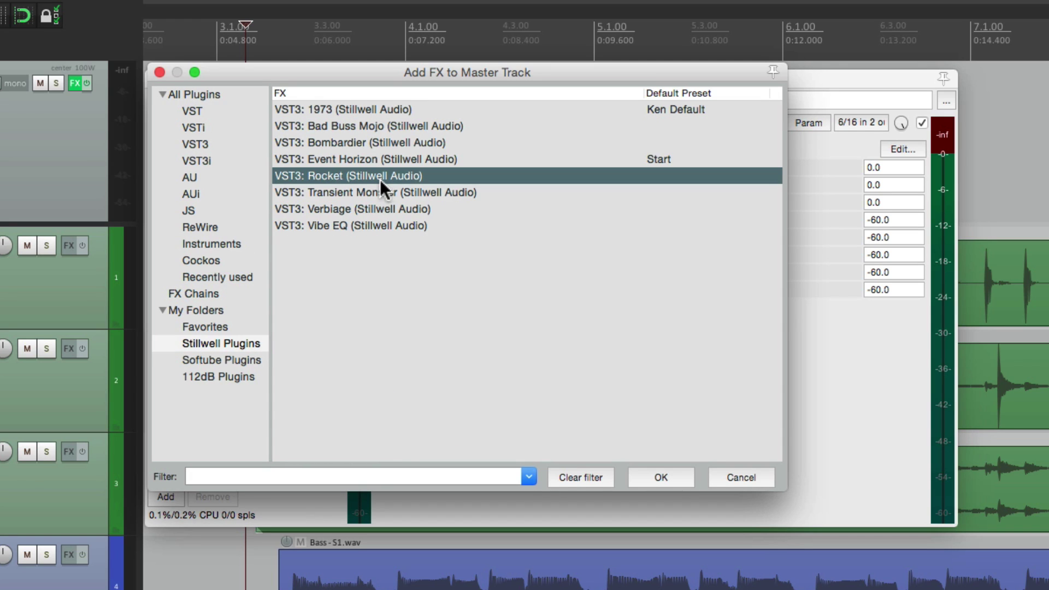
pyautogui.doubleClick(379, 180)
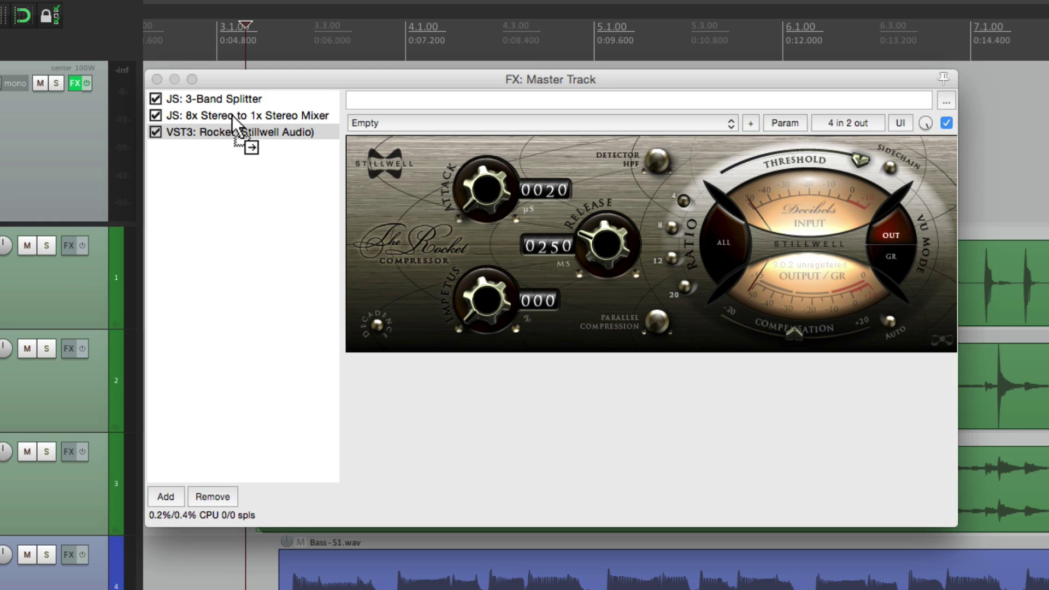
pyautogui.moveTo(231, 115); pyautogui.dragTo(232, 114)
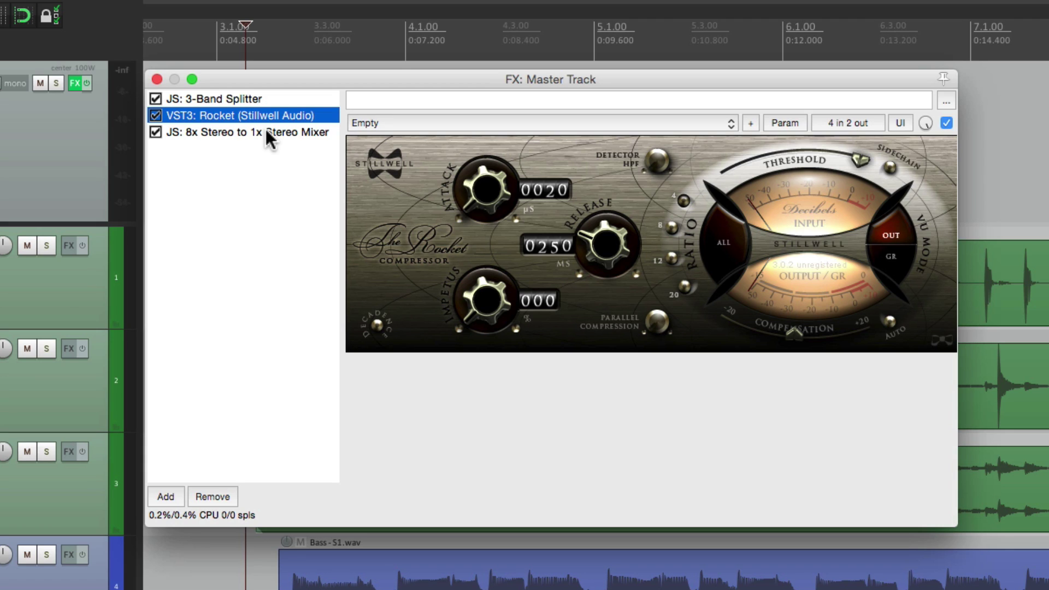
pyautogui.click(834, 122)
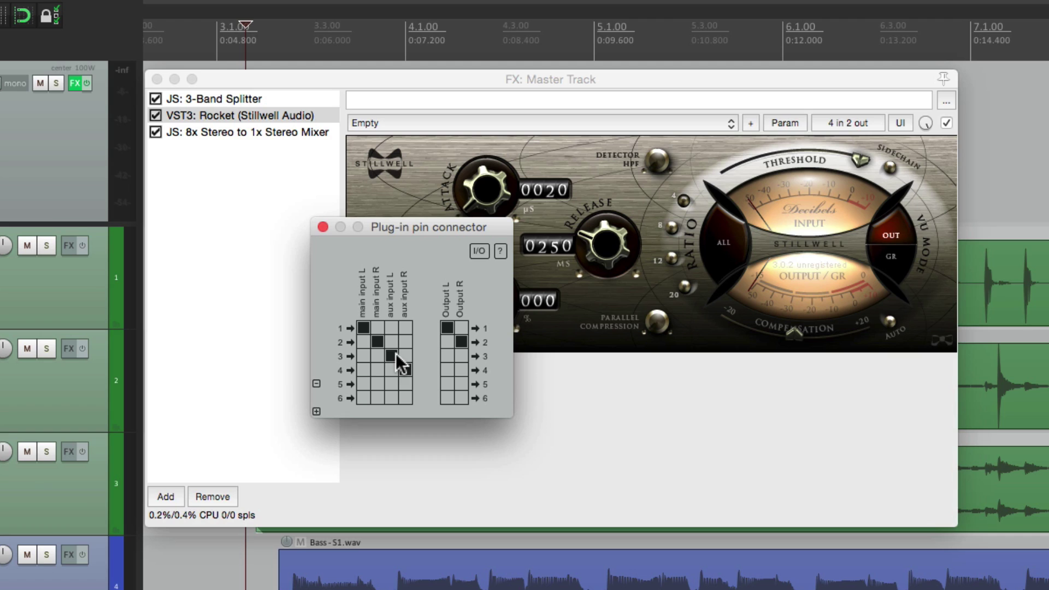
# Disconnect channel 4 from Rocket's aux input R and turn mixer Level 3+4 down to -60 dB
pyautogui.click(403, 368)
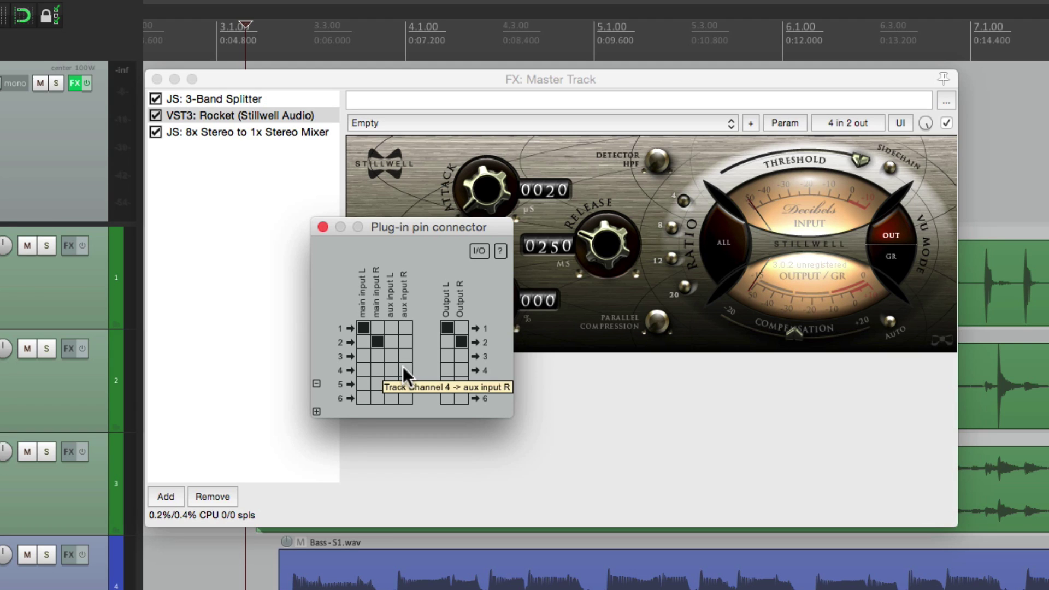
pyautogui.click(277, 133)
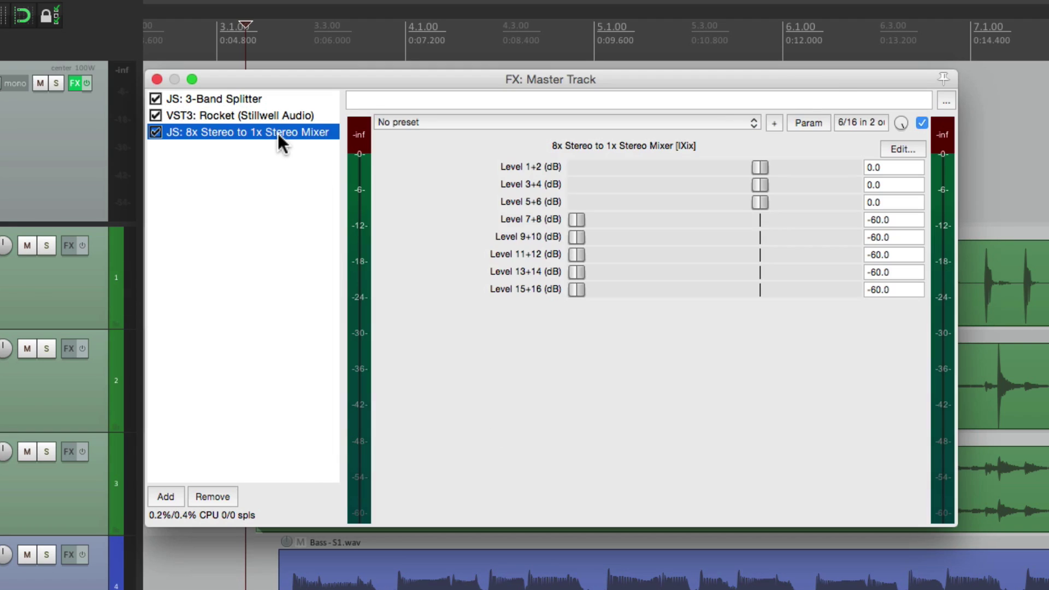
pyautogui.moveTo(762, 189); pyautogui.dragTo(496, 211)
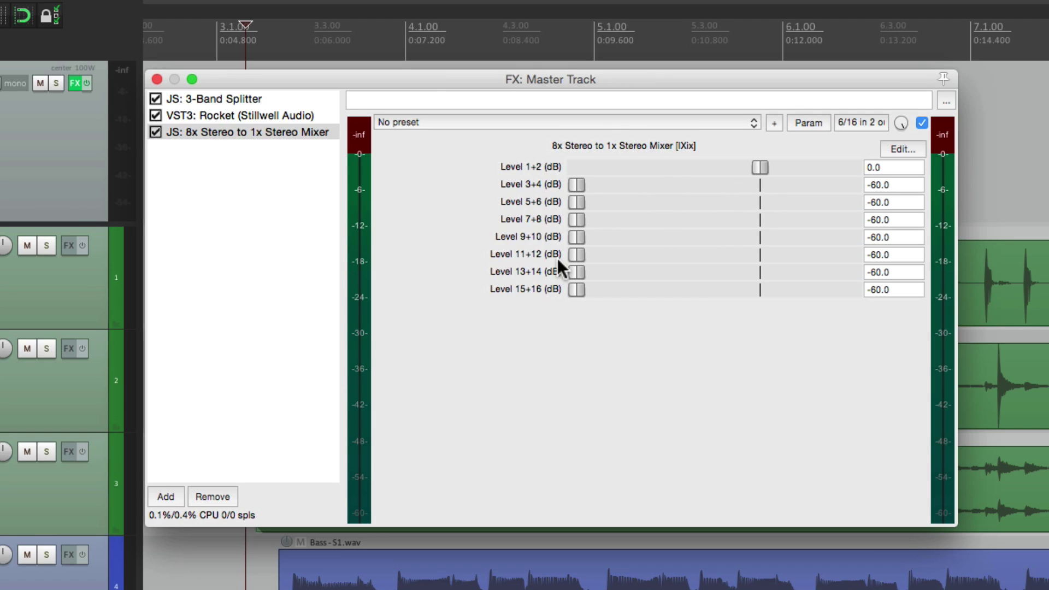
# Play the mix and lower the Rocket compressor's threshold
pyautogui.click(235, 113)
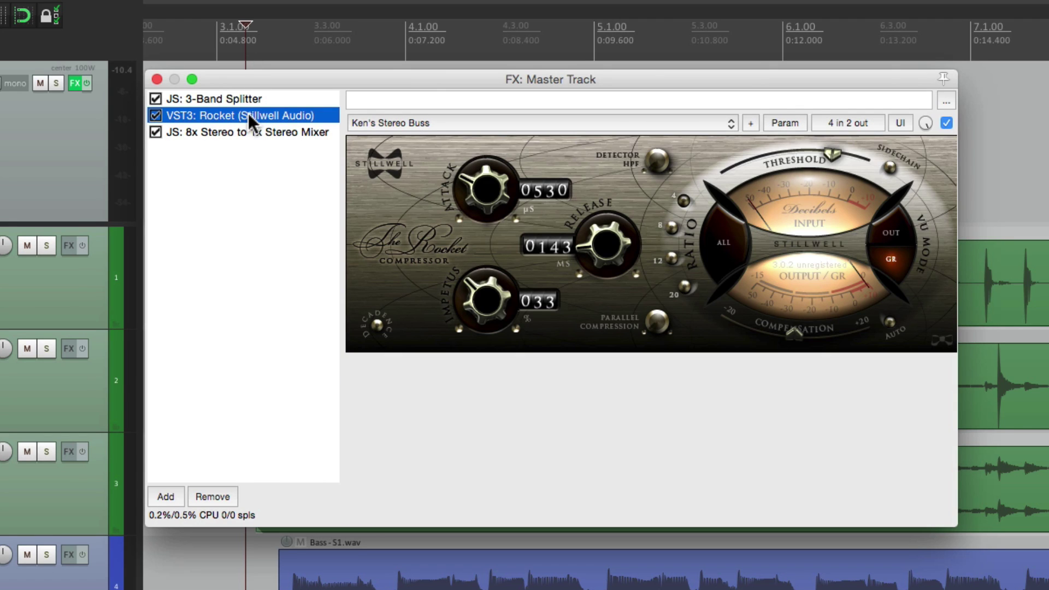
pyautogui.press('space')
pyautogui.click(830, 152)
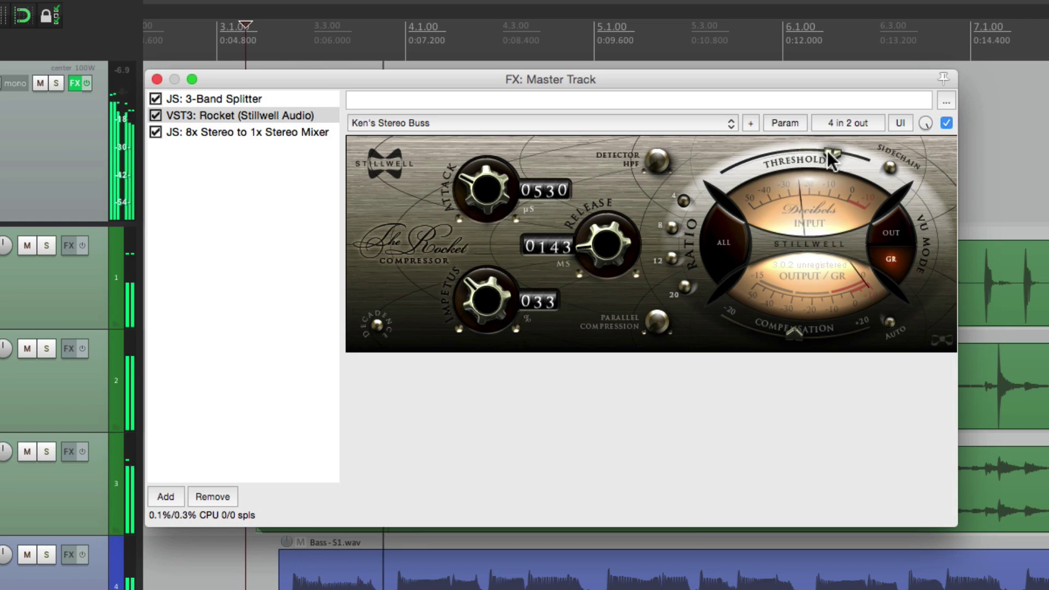
pyautogui.moveTo(828, 154); pyautogui.dragTo(805, 157)
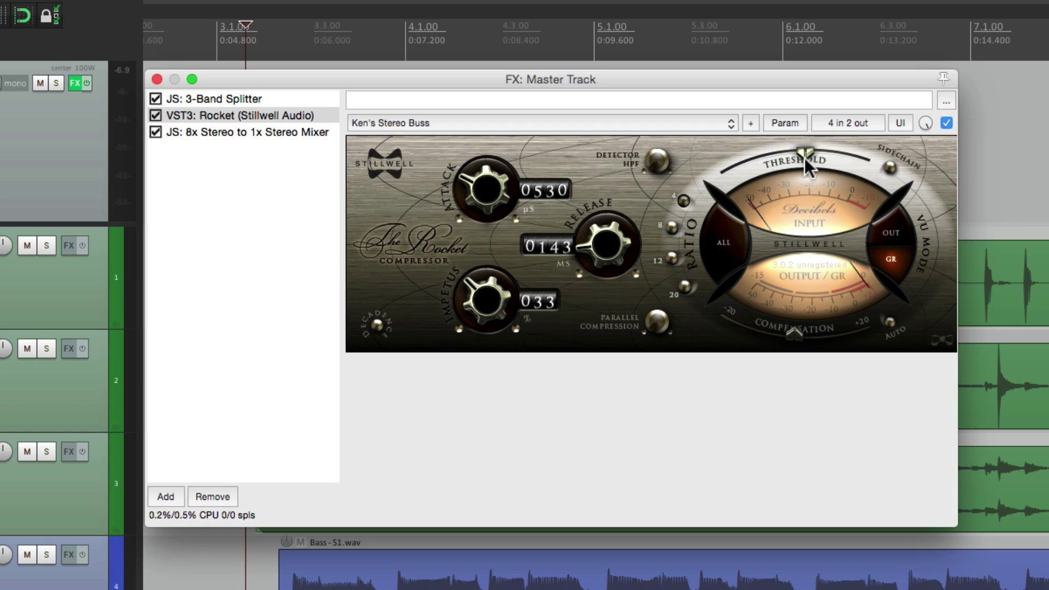
# Compare Rocket bypassed and enabled, then re-enable it and lower its threshold slightly more
pyautogui.click(947, 123)
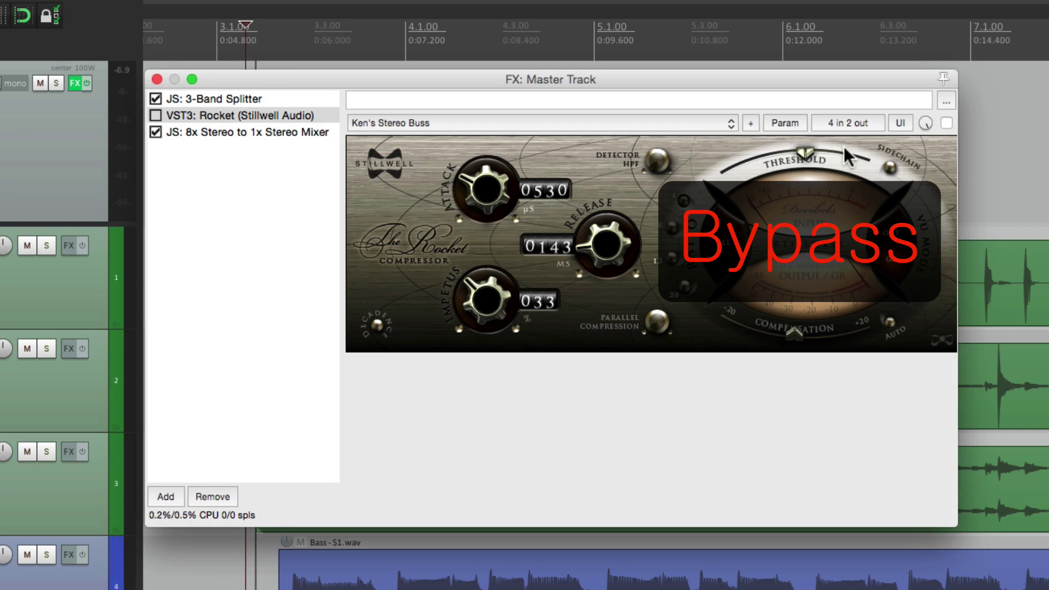
pyautogui.press('space')
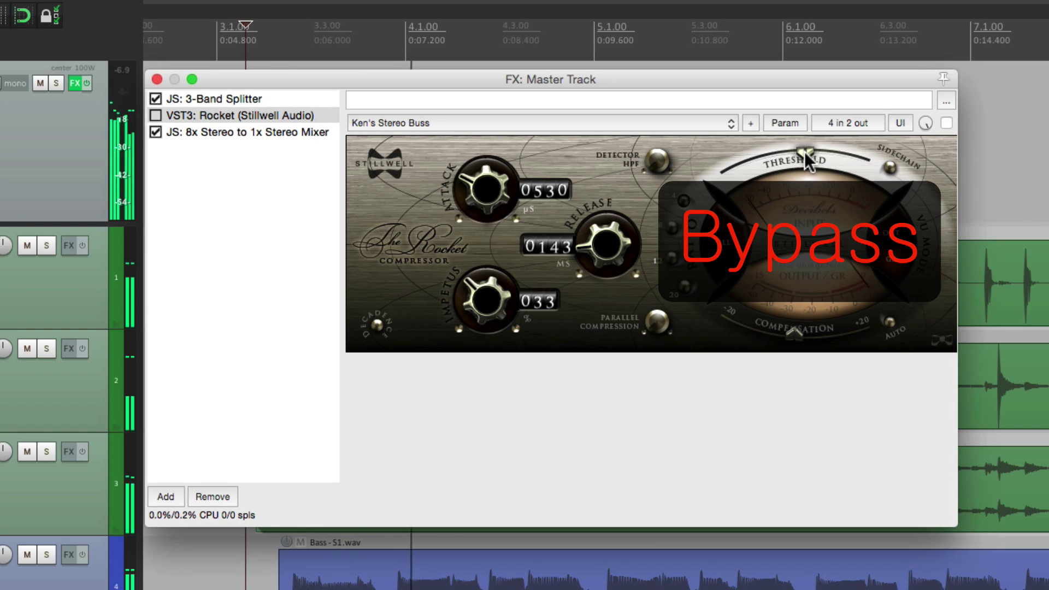
pyautogui.press('space')
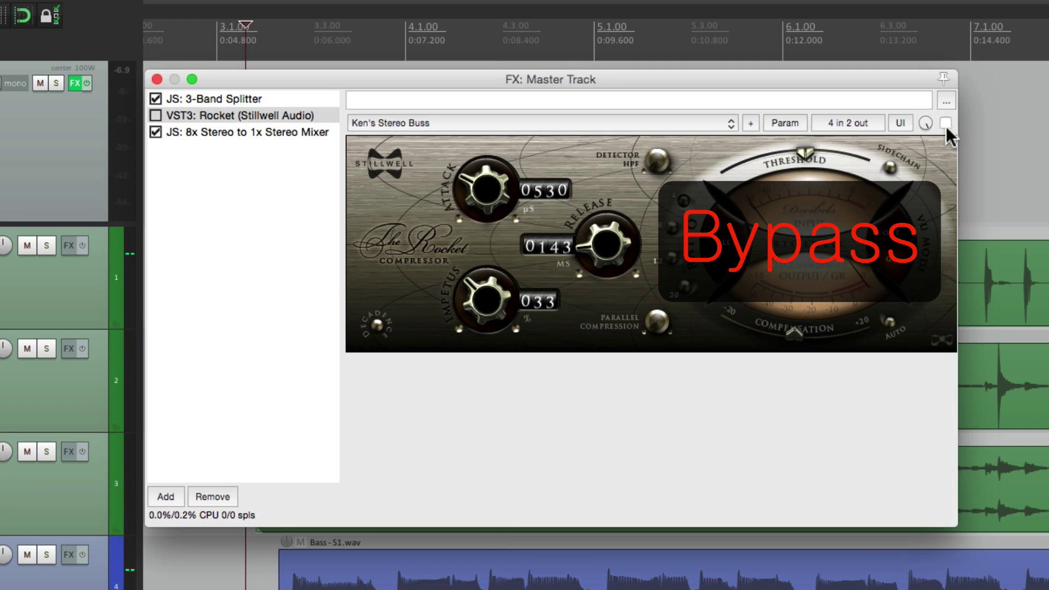
pyautogui.click(946, 123)
pyautogui.press('space')
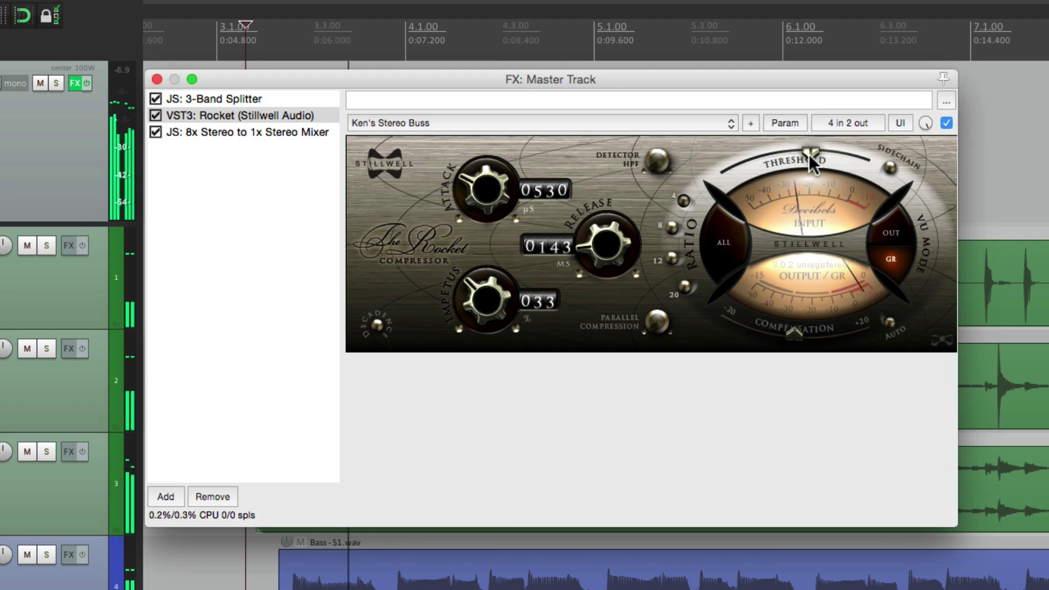
pyautogui.moveTo(808, 154); pyautogui.dragTo(784, 154)
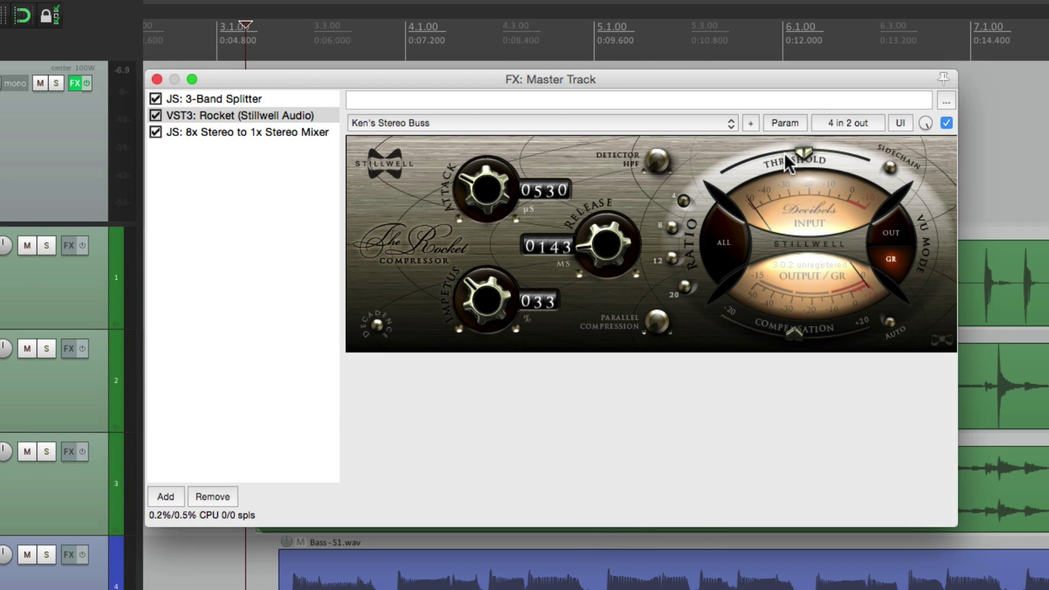
# Duplicate the Rocket compressor and move the copy above the mixer
pyautogui.click(234, 116)
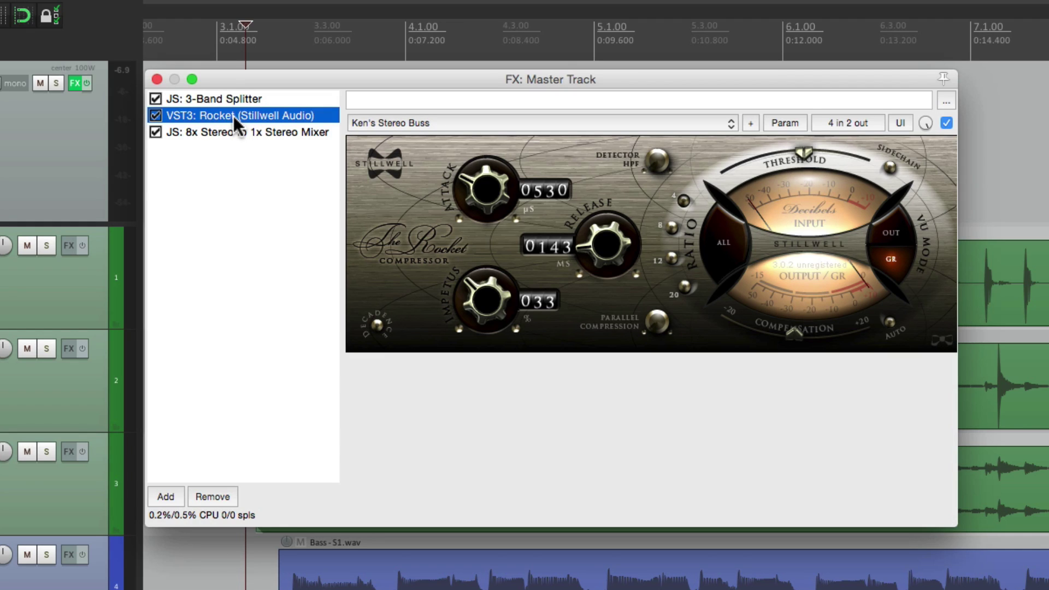
pyautogui.press('super+v')
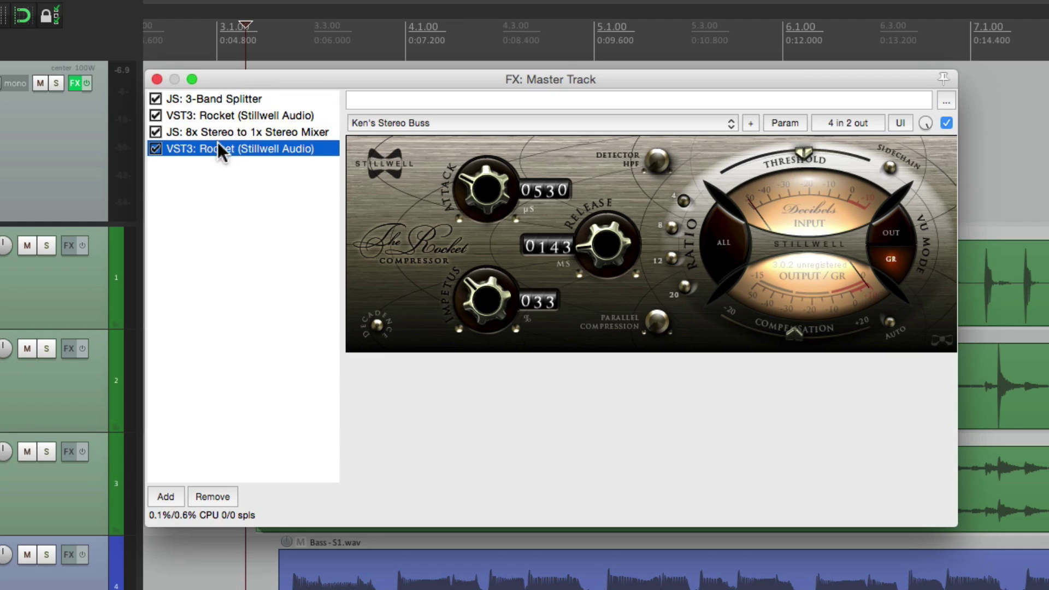
pyautogui.moveTo(228, 146); pyautogui.dragTo(229, 130)
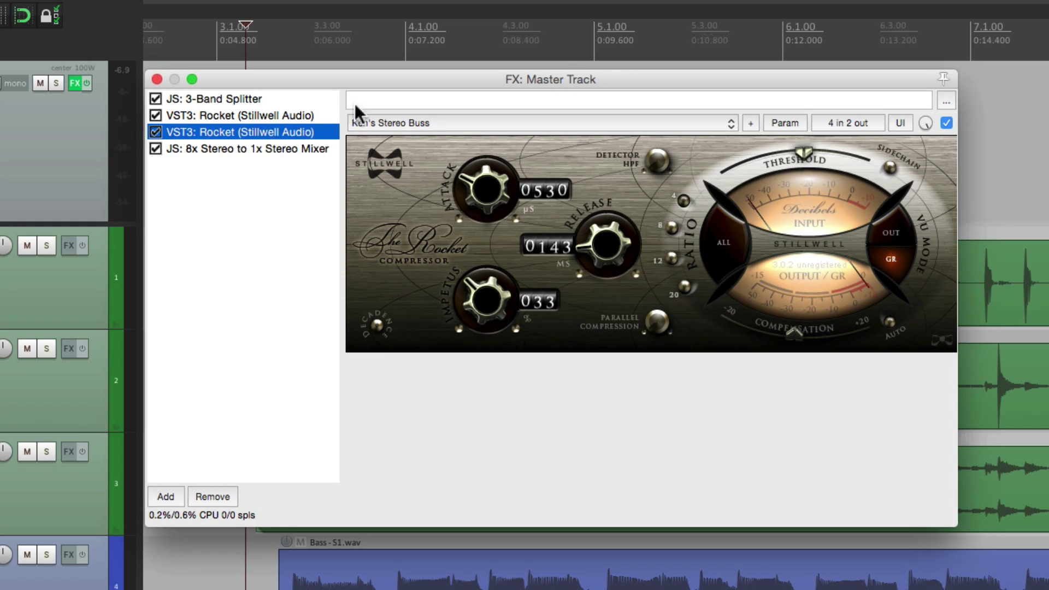
# Route the copy's pins so its inputs and outputs use channels 3 and 4
pyautogui.click(842, 125)
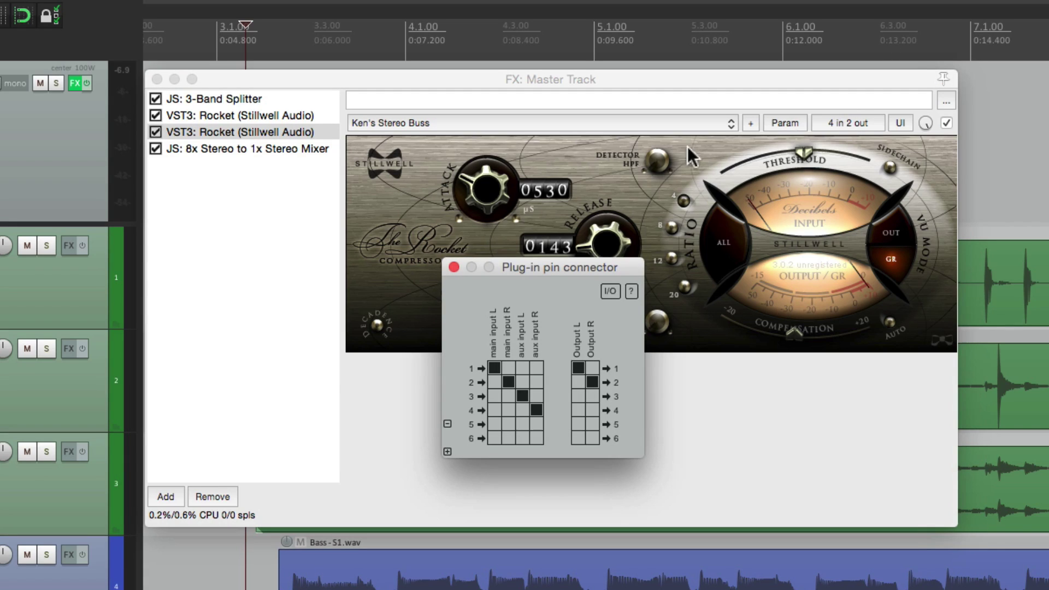
pyautogui.click(534, 410)
pyautogui.click(495, 369)
pyautogui.click(508, 382)
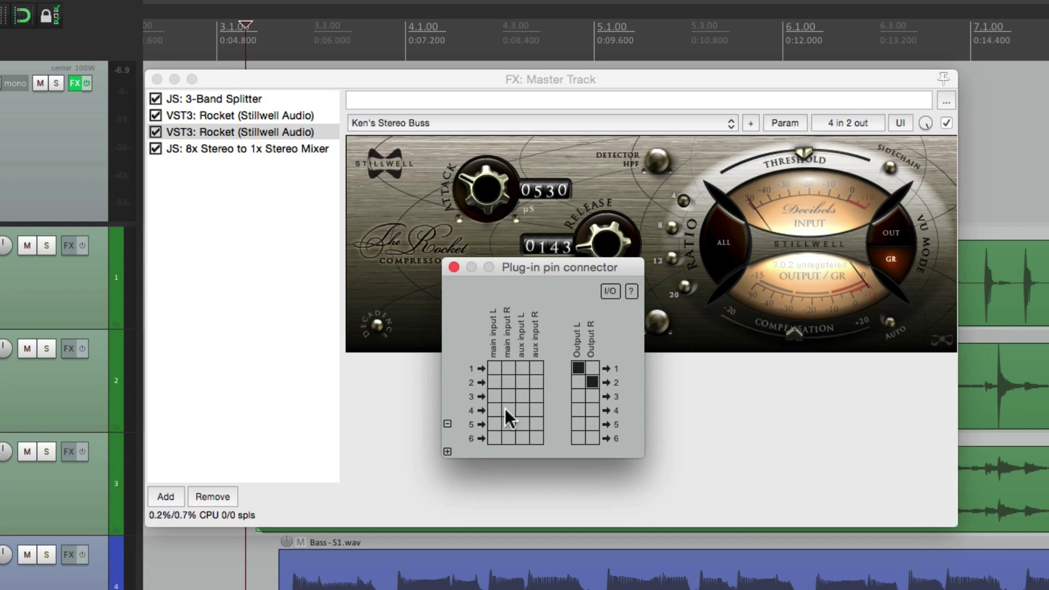
pyautogui.click(495, 396)
pyautogui.click(578, 367)
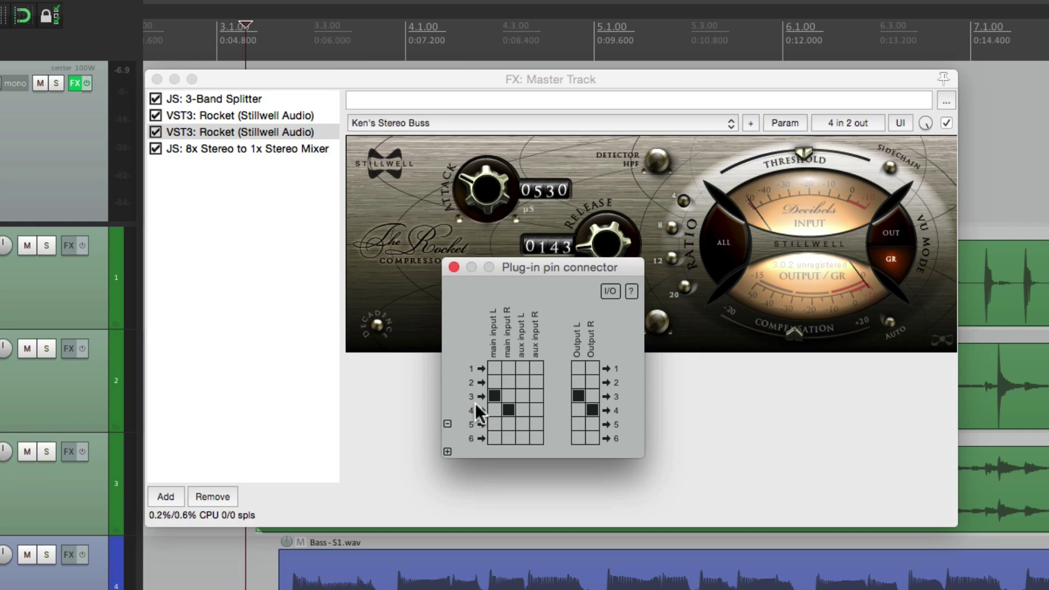
pyautogui.click(454, 267)
# In the mixer, set Level 1+2 to -60 dB and reset Level 3+4 to 0 dB
pyautogui.click(316, 149)
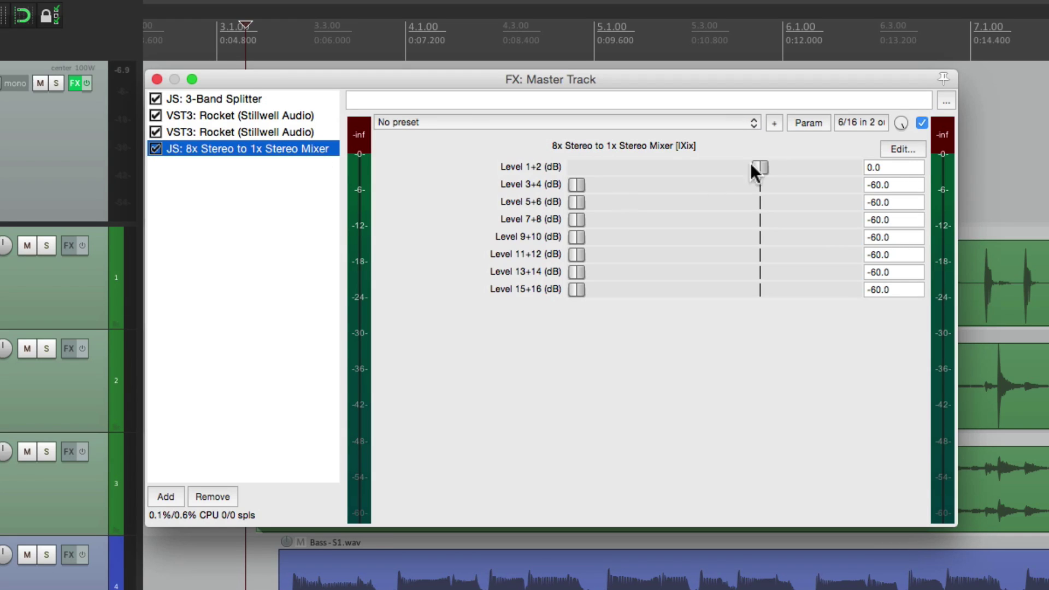
pyautogui.moveTo(760, 168); pyautogui.dragTo(515, 185)
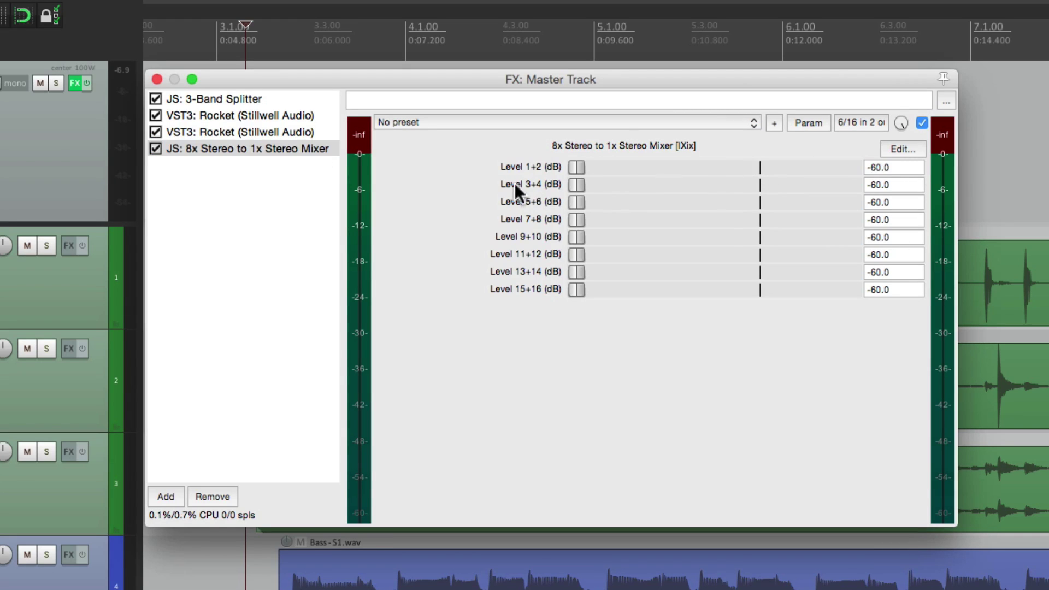
pyautogui.doubleClick(575, 185)
# Play the mix and adjust the second Rocket compressor's threshold
pyautogui.click(311, 131)
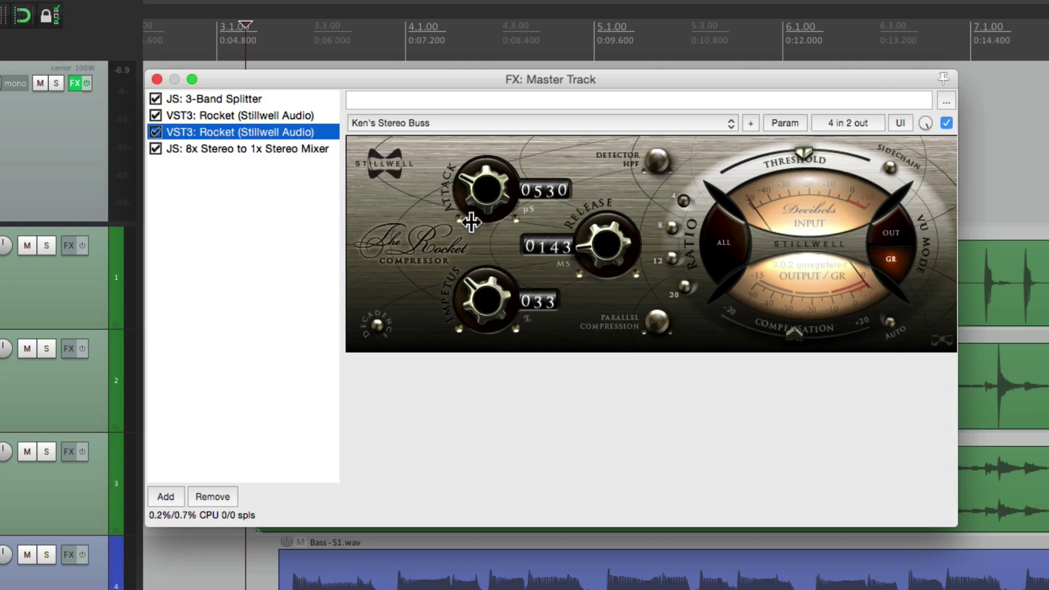
pyautogui.press('space')
pyautogui.click(801, 149)
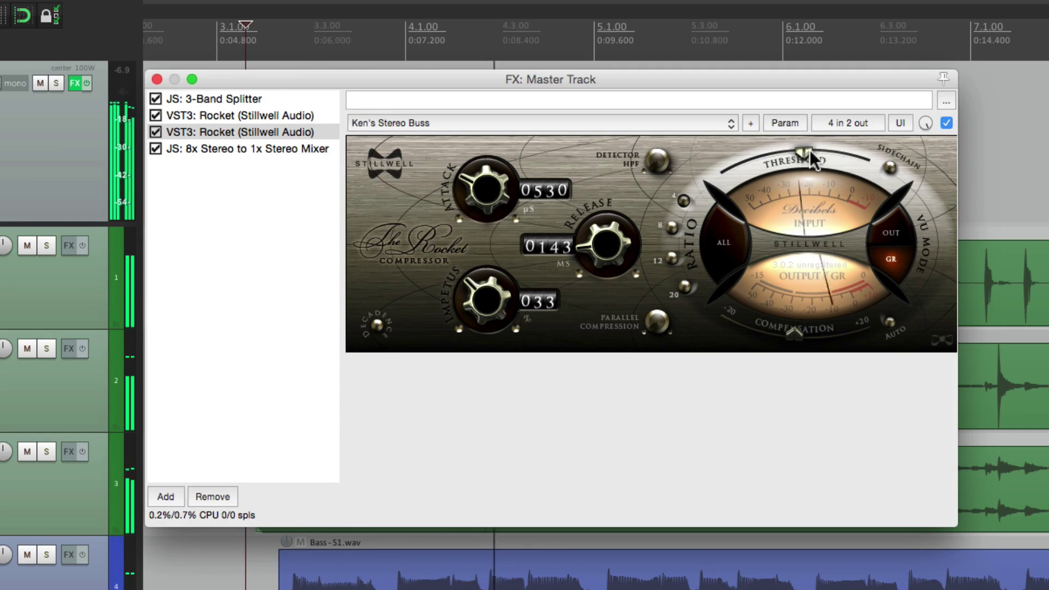
pyautogui.moveTo(810, 150)
pyautogui.mouseDown()
pyautogui.moveTo(848, 159)
pyautogui.moveTo(792, 162)
pyautogui.moveTo(804, 160)
pyautogui.mouseUp()
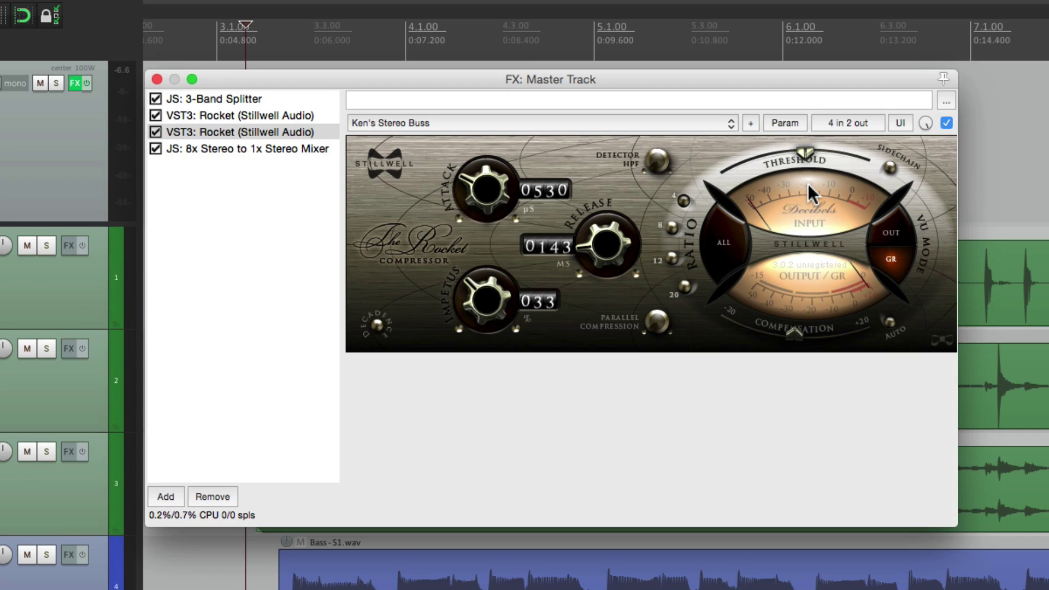
# Duplicate the second Rocket above the mixer and route its pins to channels 5 and 6
pyautogui.click(223, 137)
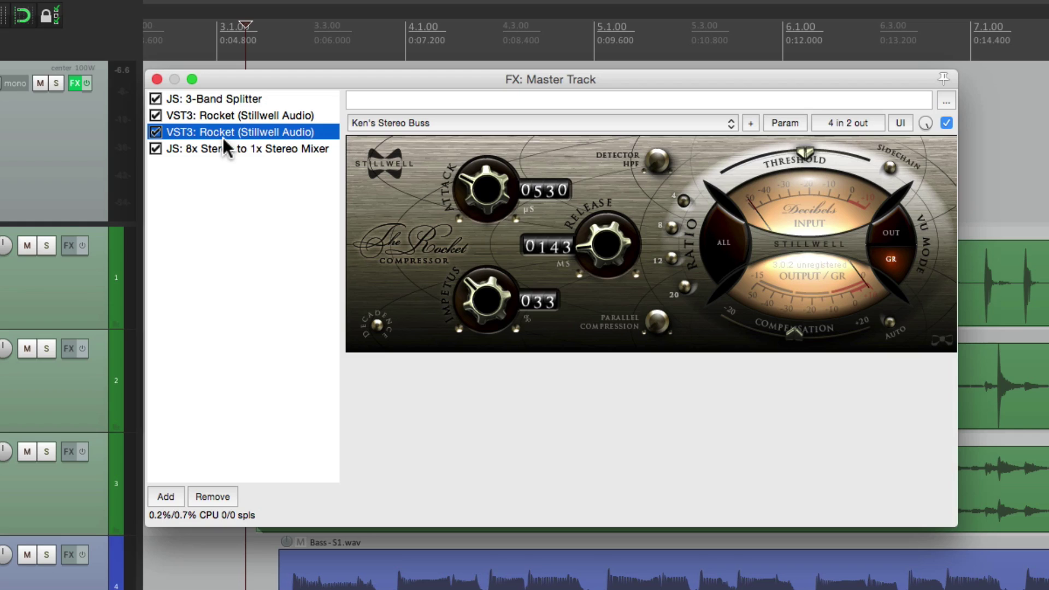
pyautogui.press('super+v')
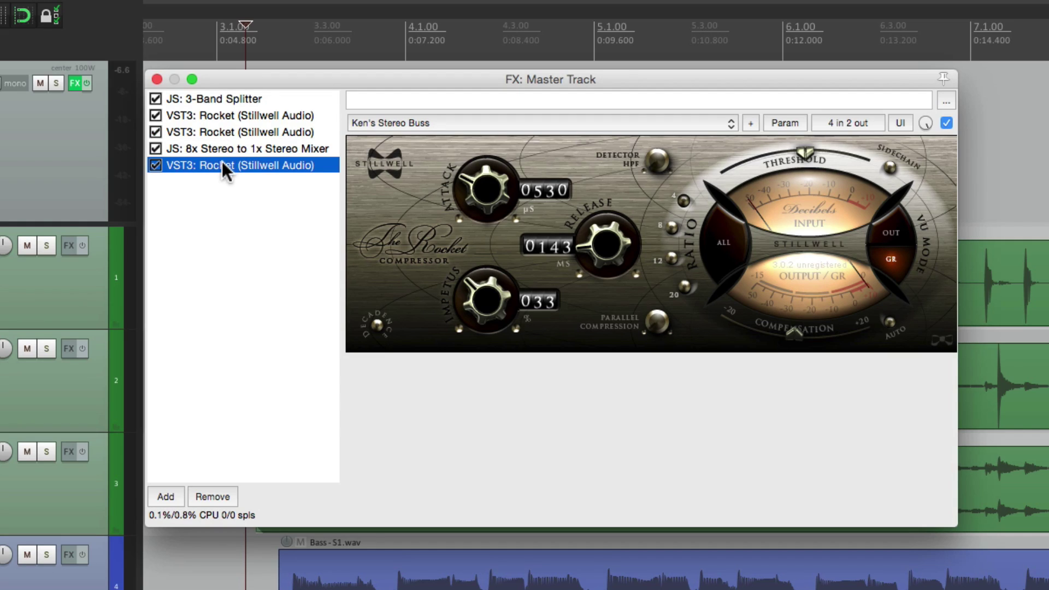
pyautogui.moveTo(222, 162)
pyautogui.mouseDown()
pyautogui.moveTo(221, 145)
pyautogui.moveTo(224, 154)
pyautogui.mouseUp()
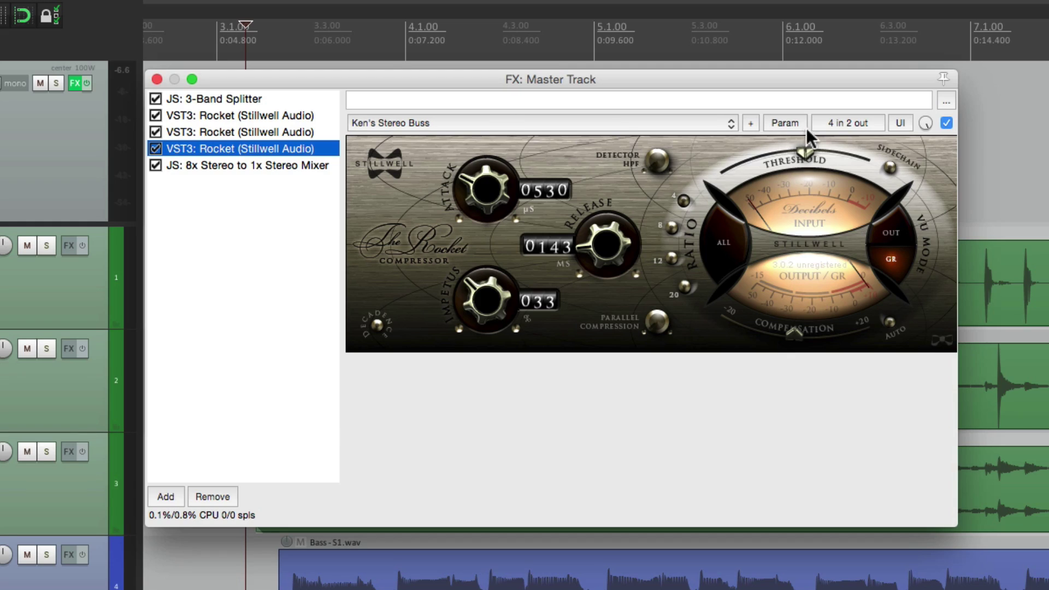
pyautogui.click(832, 121)
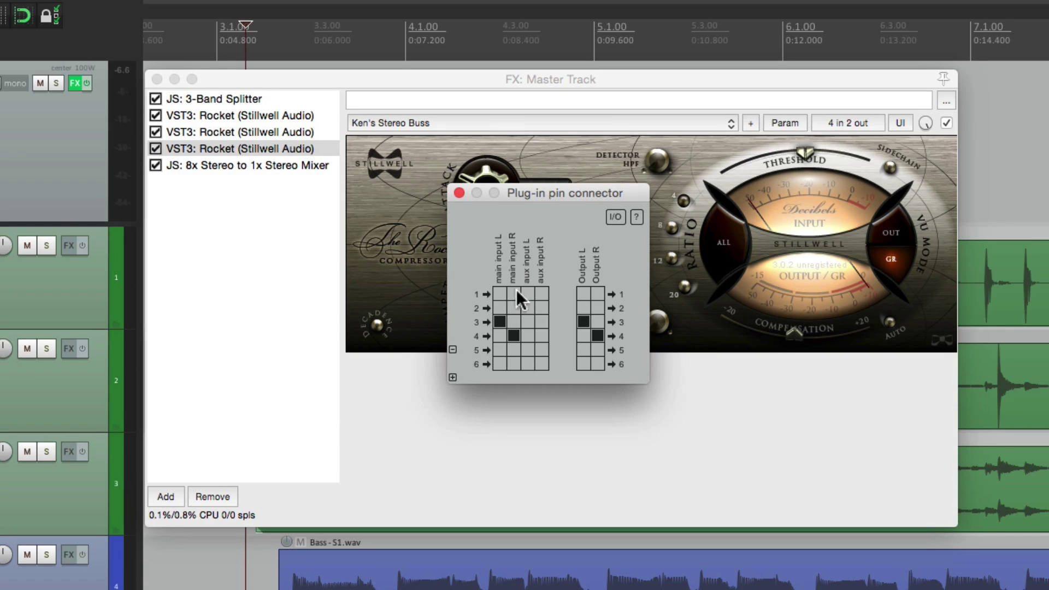
pyautogui.click(513, 362)
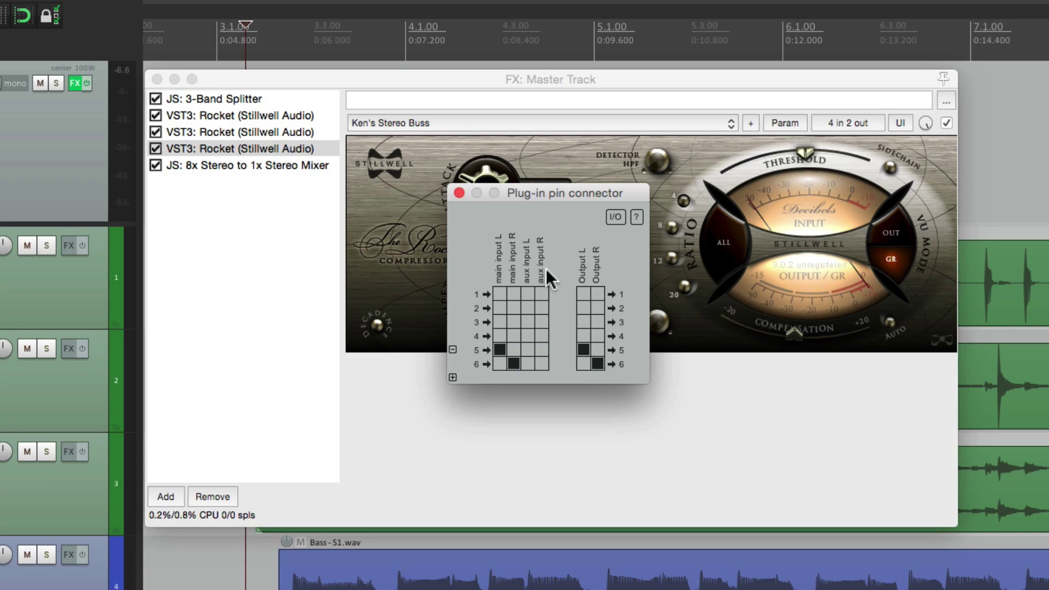
pyautogui.click(458, 193)
# In the mixer, set Level 3+4 to -60 dB and reset Level 5+6 to 0 dB
pyautogui.click(290, 166)
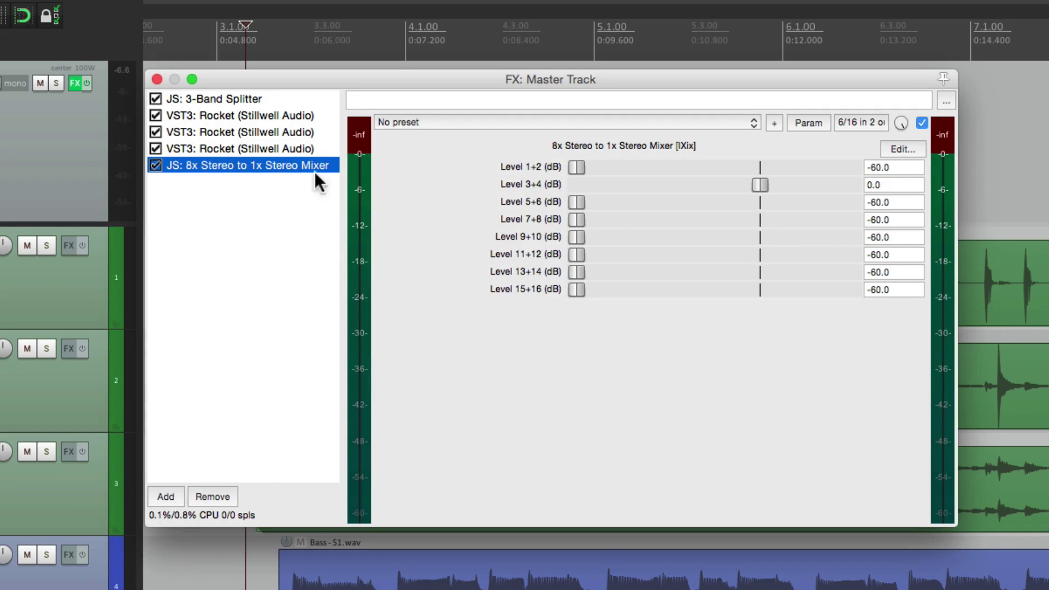
pyautogui.moveTo(759, 185); pyautogui.dragTo(572, 201)
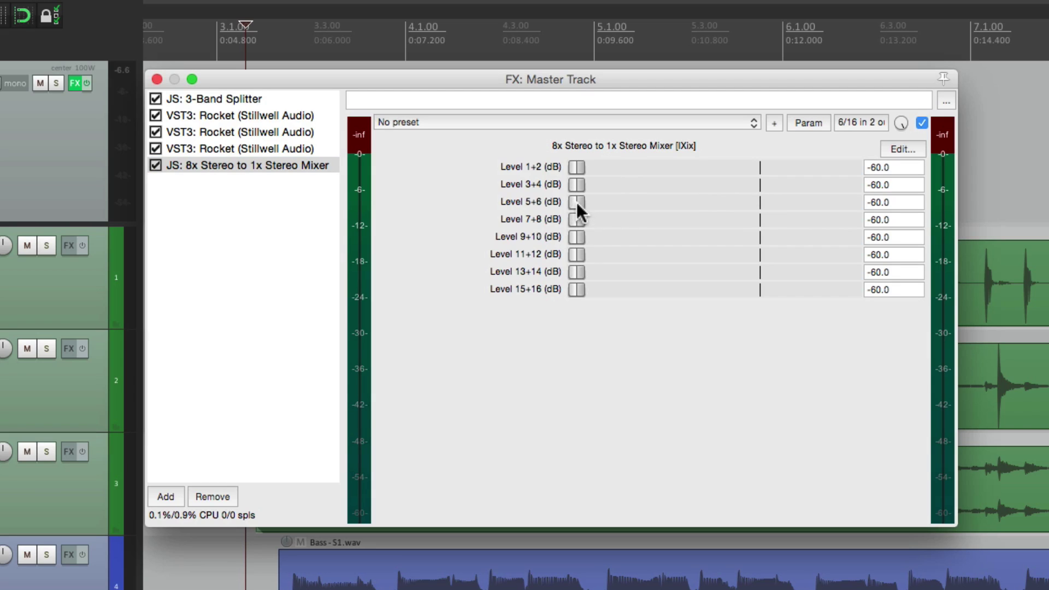
pyautogui.doubleClick(576, 202)
# Play the mix and adjust the third Rocket compressor's threshold
pyautogui.click(305, 148)
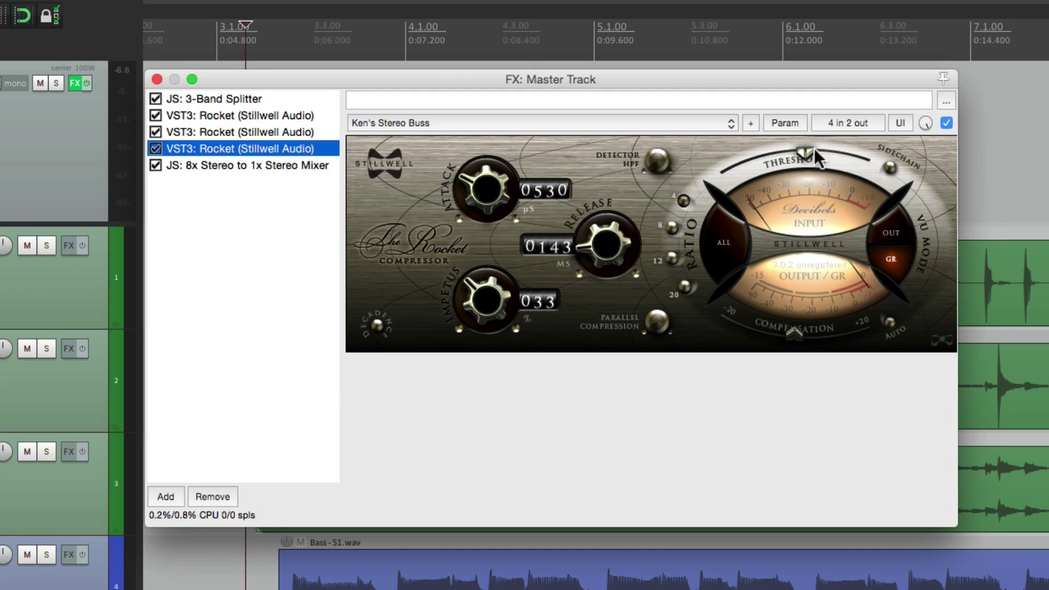
pyautogui.press('space')
pyautogui.moveTo(808, 147)
pyautogui.mouseDown()
pyautogui.moveTo(820, 151)
pyautogui.moveTo(796, 155)
pyautogui.mouseUp()
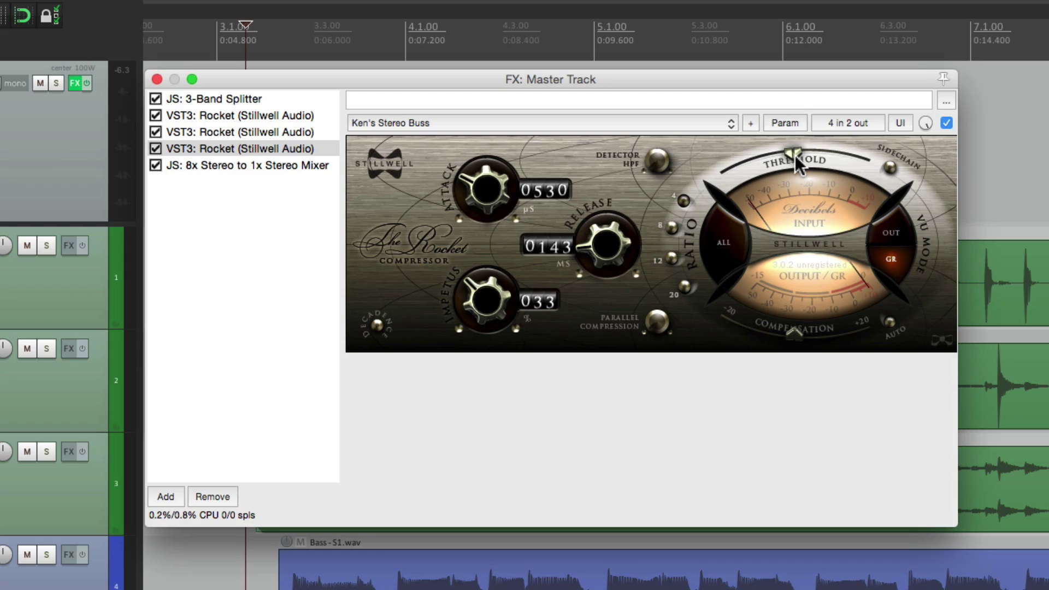
# Reset mixer Levels 1+2 and 3+4 to 0 dB, then play and stop the three-band mix
pyautogui.click(312, 168)
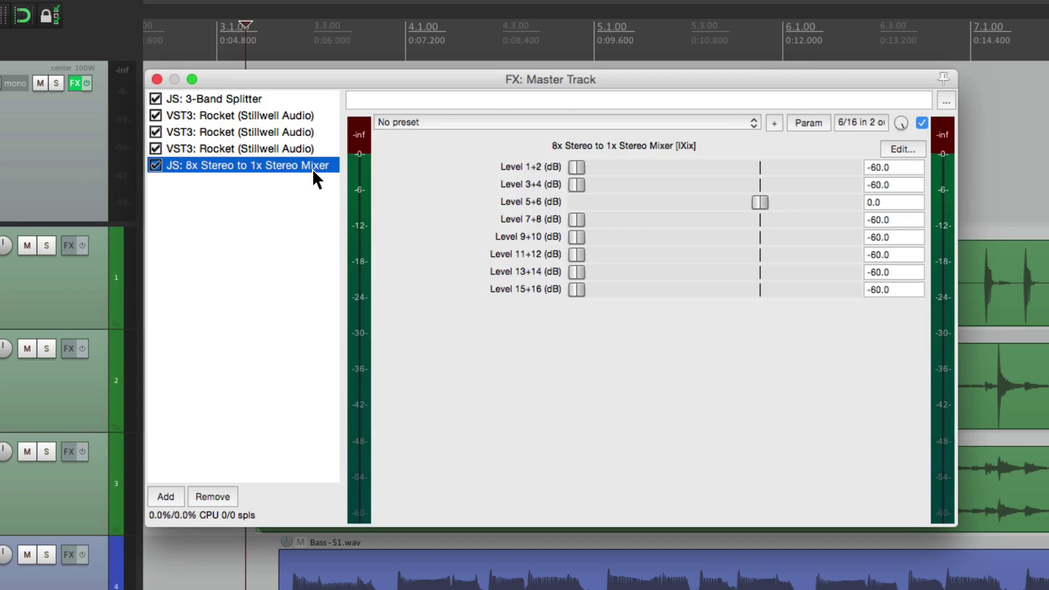
pyautogui.doubleClick(576, 167)
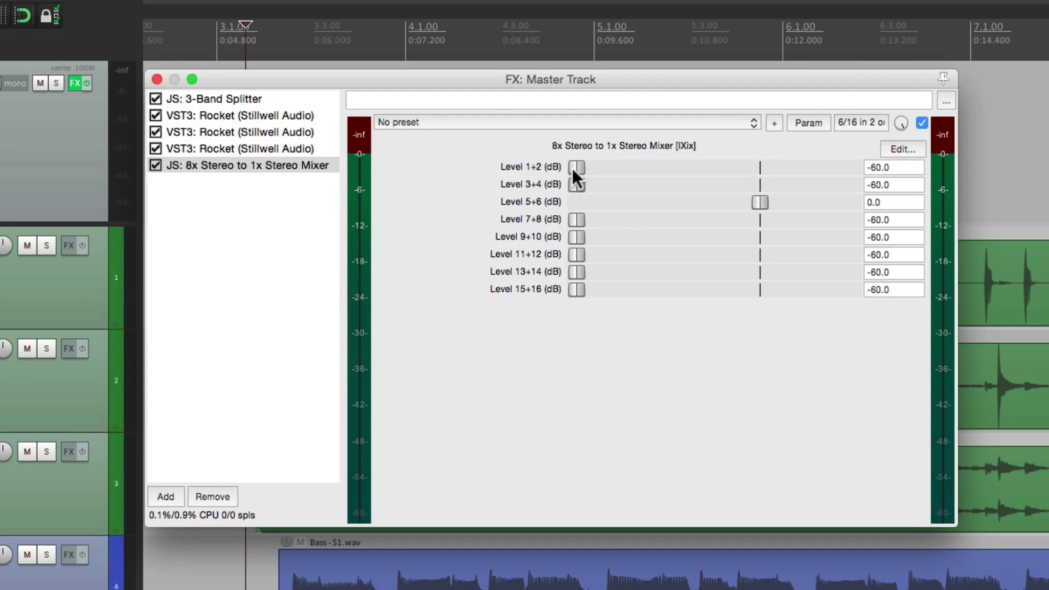
pyautogui.doubleClick(577, 184)
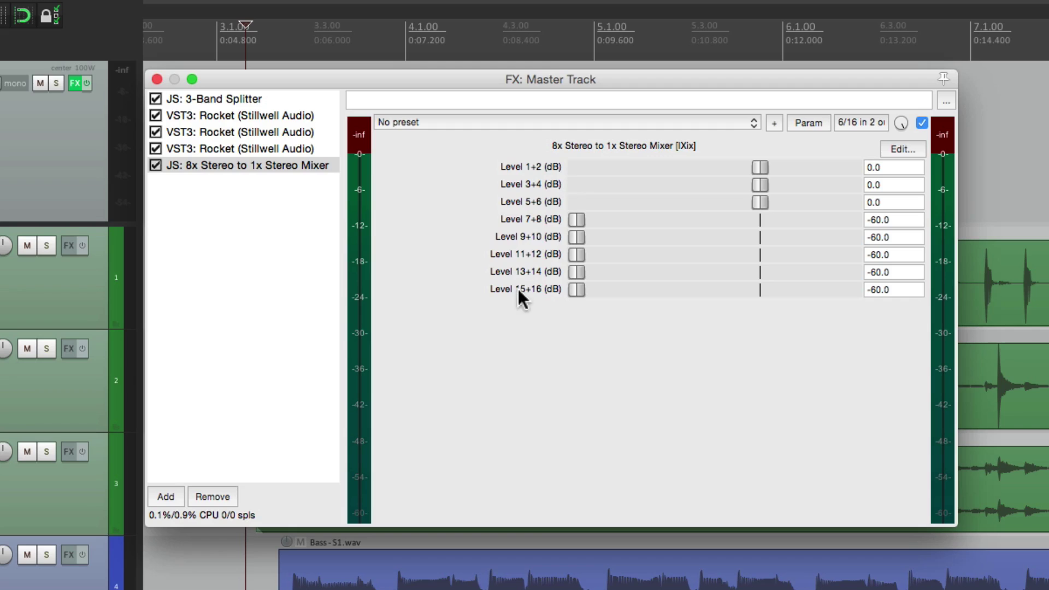
pyautogui.press('space')
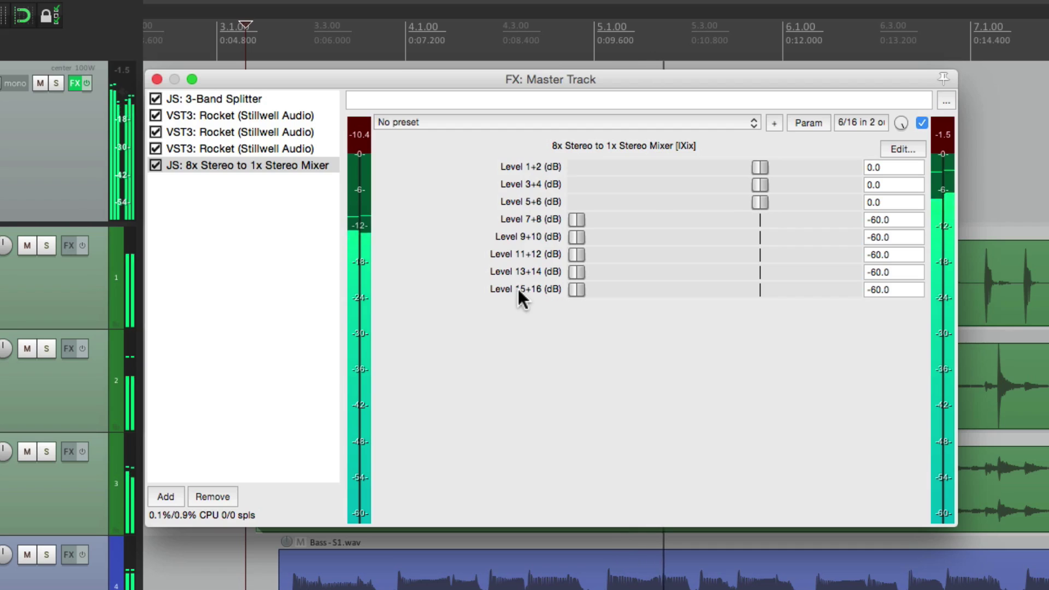
pyautogui.press('space')
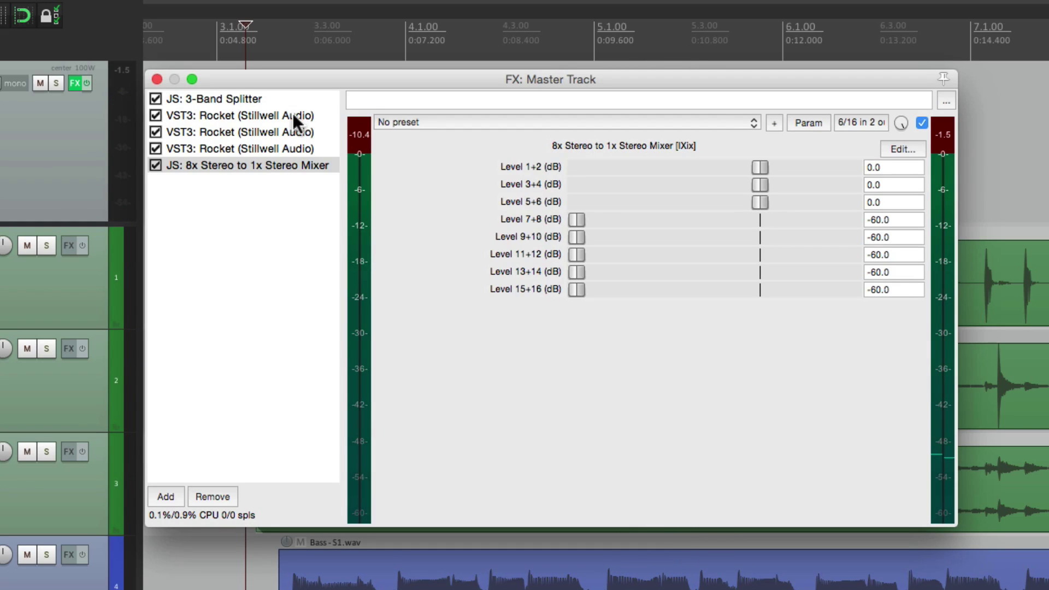
pyautogui.click(316, 117)
# Bypass all three selected Rocket compressors together
pyautogui.keyDown('shift'); pyautogui.click(291, 149); pyautogui.keyUp('shift')
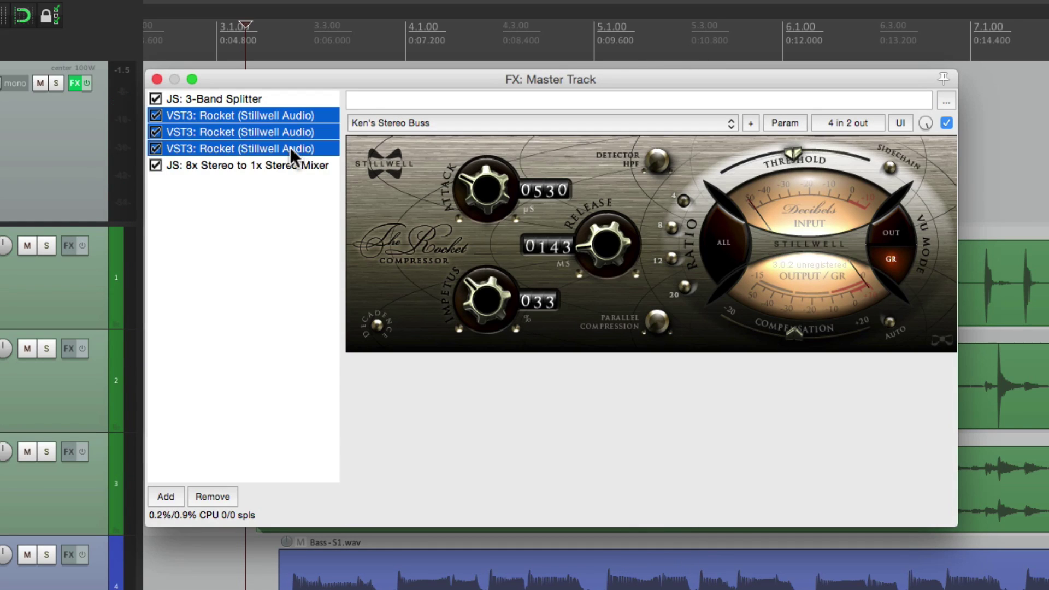
pyautogui.rightClick(243, 116)
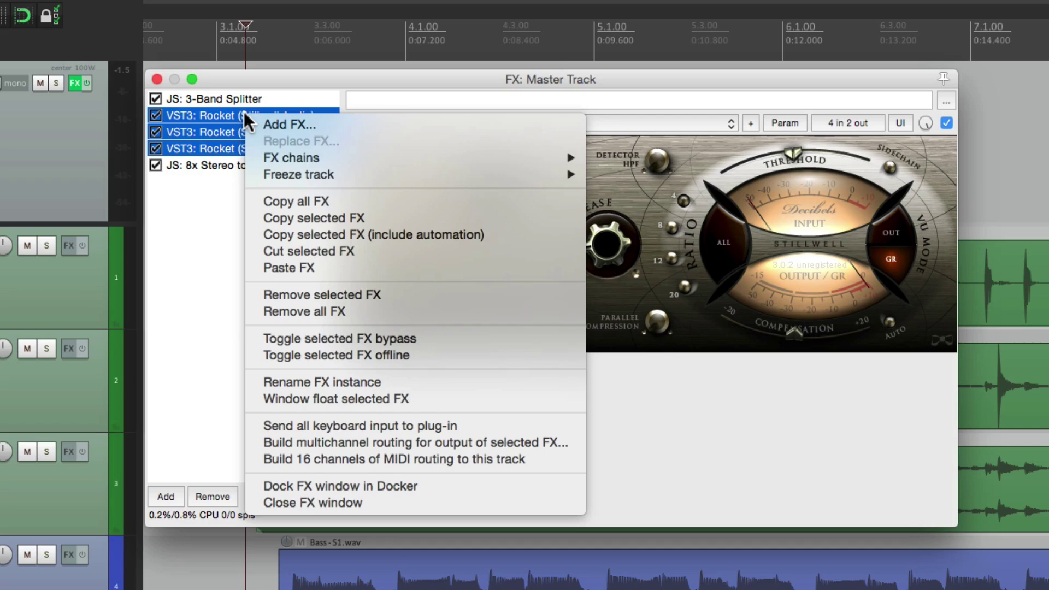
pyautogui.click(253, 338)
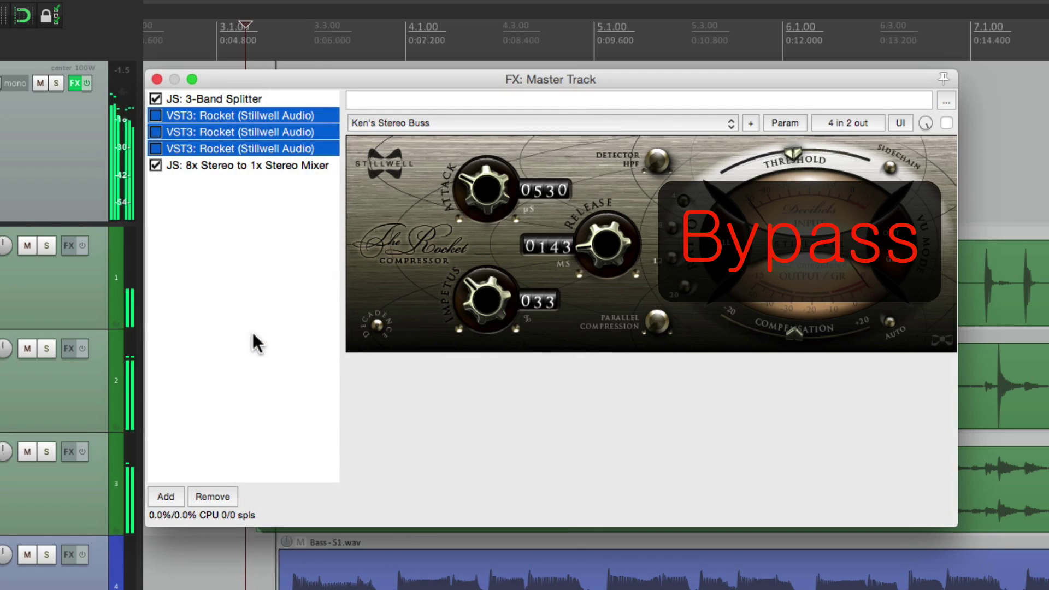
# Toggle the three compressors' bypass off again and deselect them
pyautogui.rightClick(249, 113)
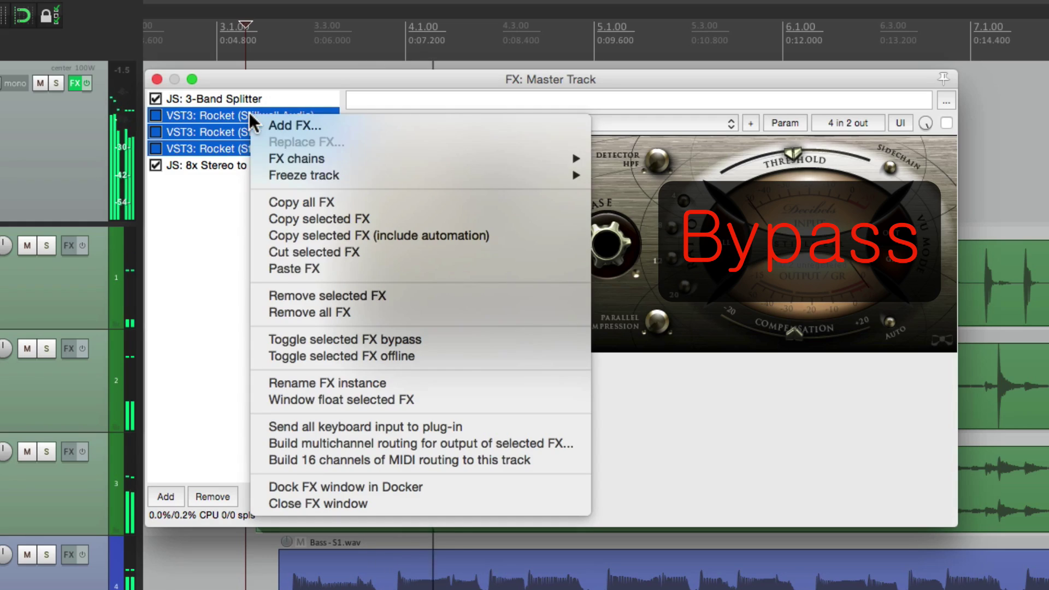
pyautogui.click(272, 339)
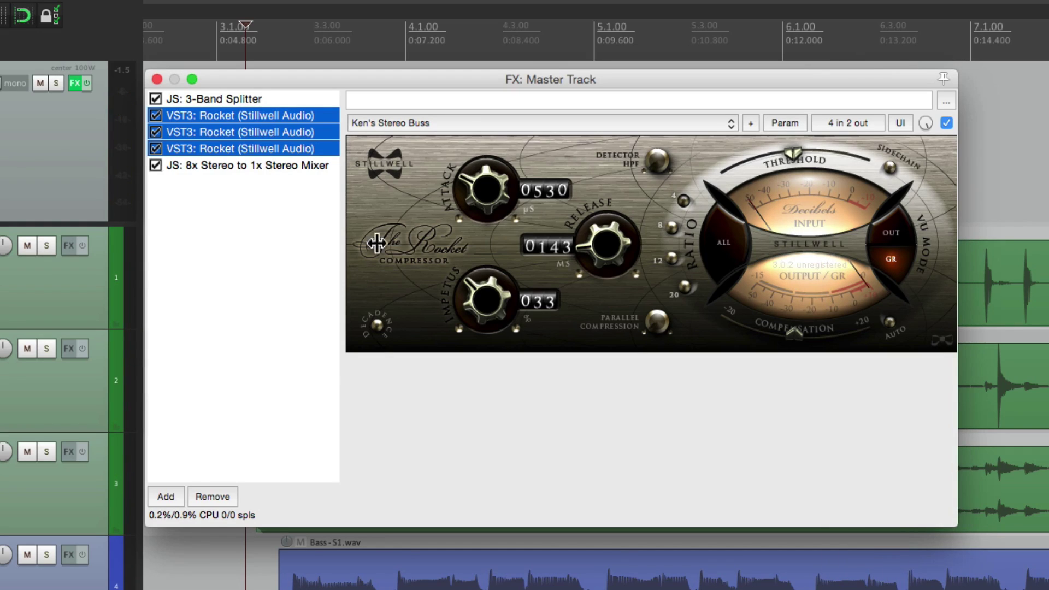
pyautogui.click(315, 219)
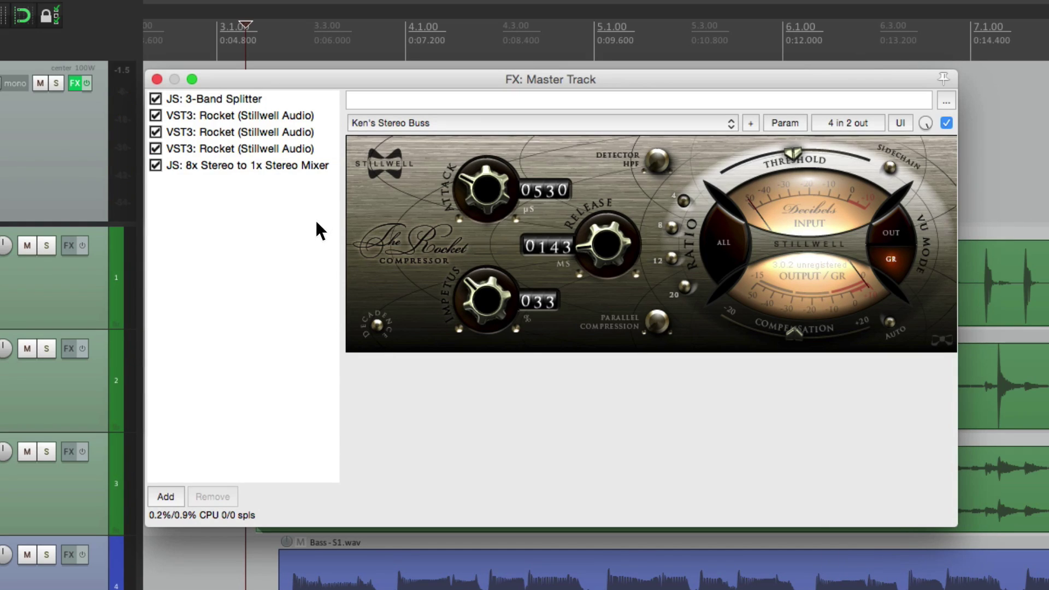
# Rename the first Rocket compressor to 'Lows'
pyautogui.click(224, 115)
pyautogui.rightClick(224, 114)
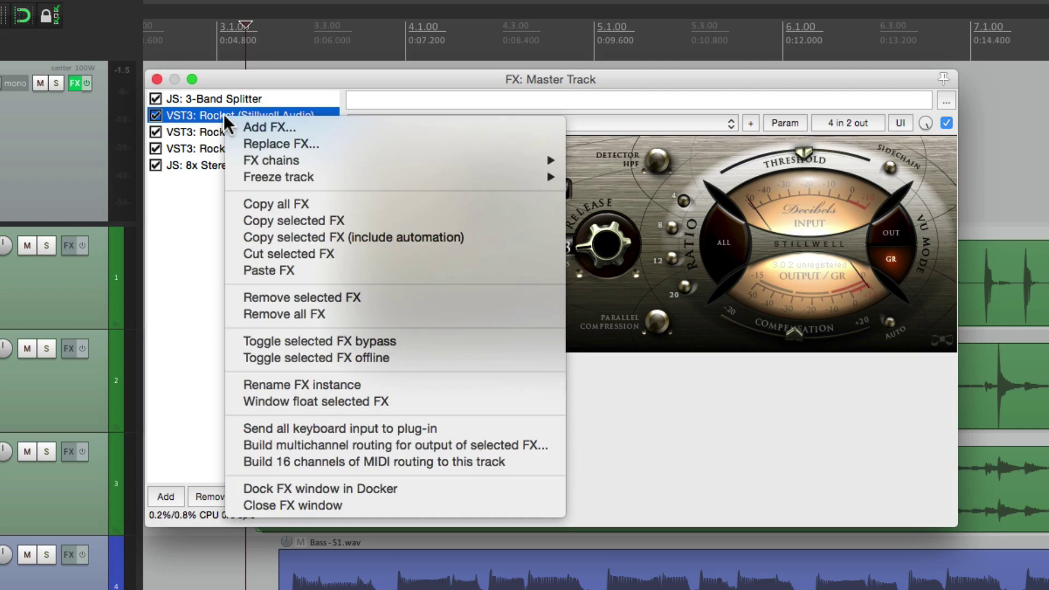
pyautogui.click(245, 386)
pyautogui.write('Lows')
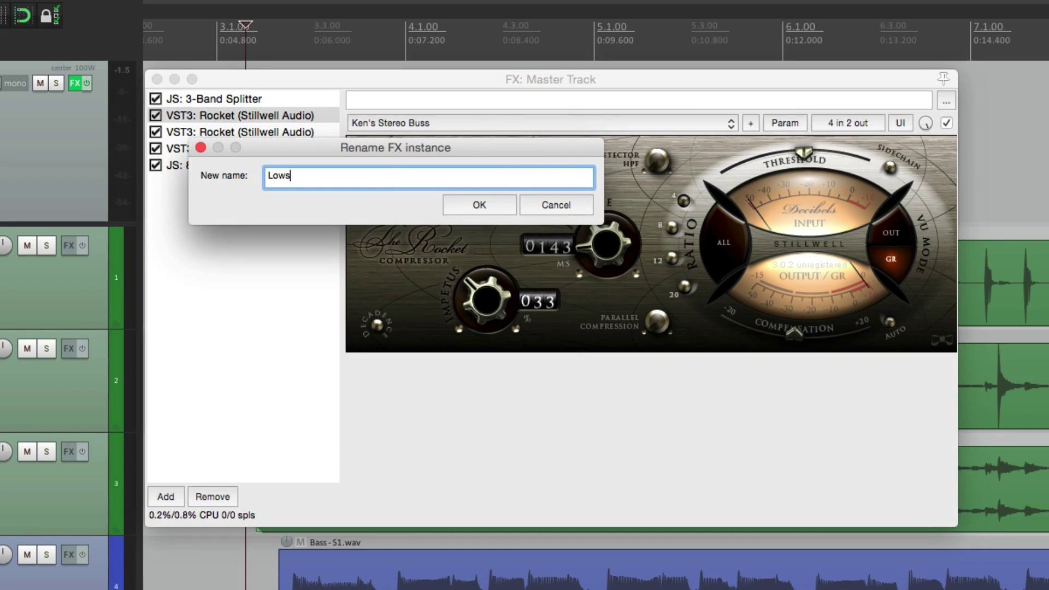
pyautogui.press('Return')
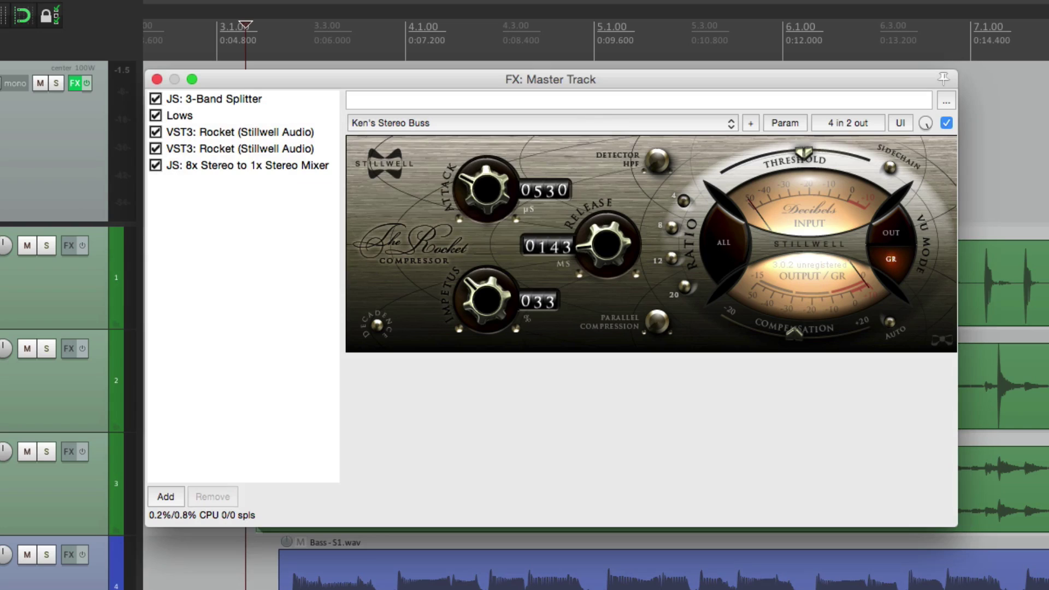
# Rename the second Rocket compressor to 'Mids'
pyautogui.rightClick(215, 133)
pyautogui.click(232, 405)
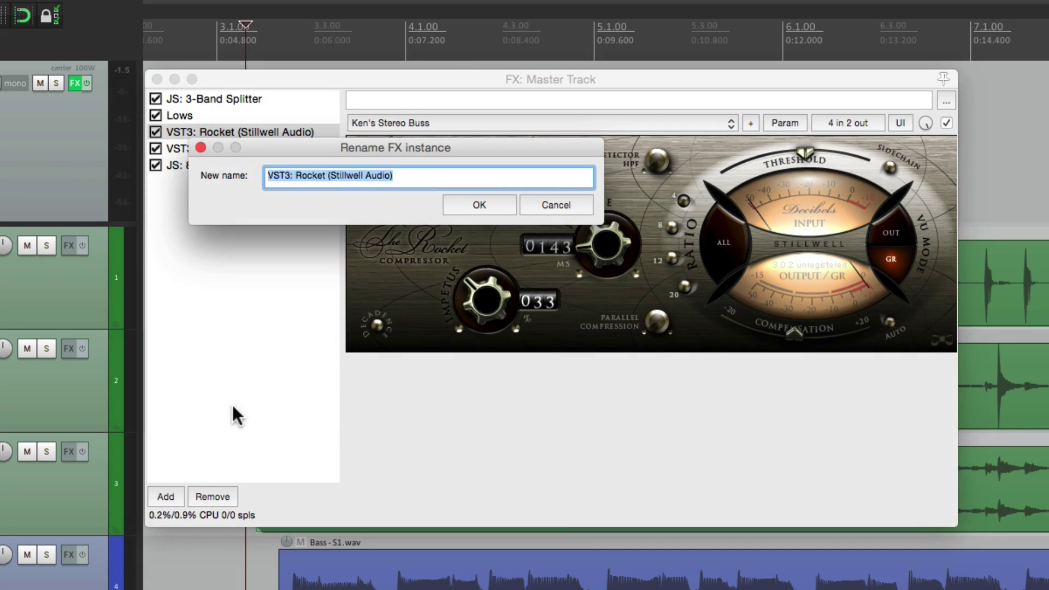
pyautogui.write('Mids')
pyautogui.press('Return')
# Rename the third Rocket compressor to 'Highs' and select all three bands
pyautogui.rightClick(224, 147)
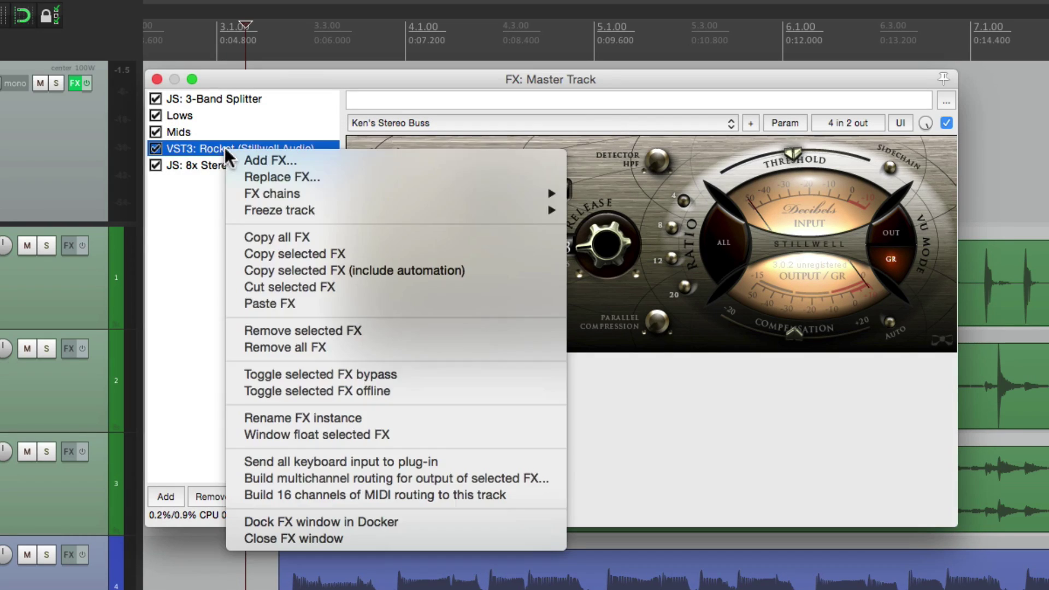
pyautogui.click(247, 421)
pyautogui.write('Highs')
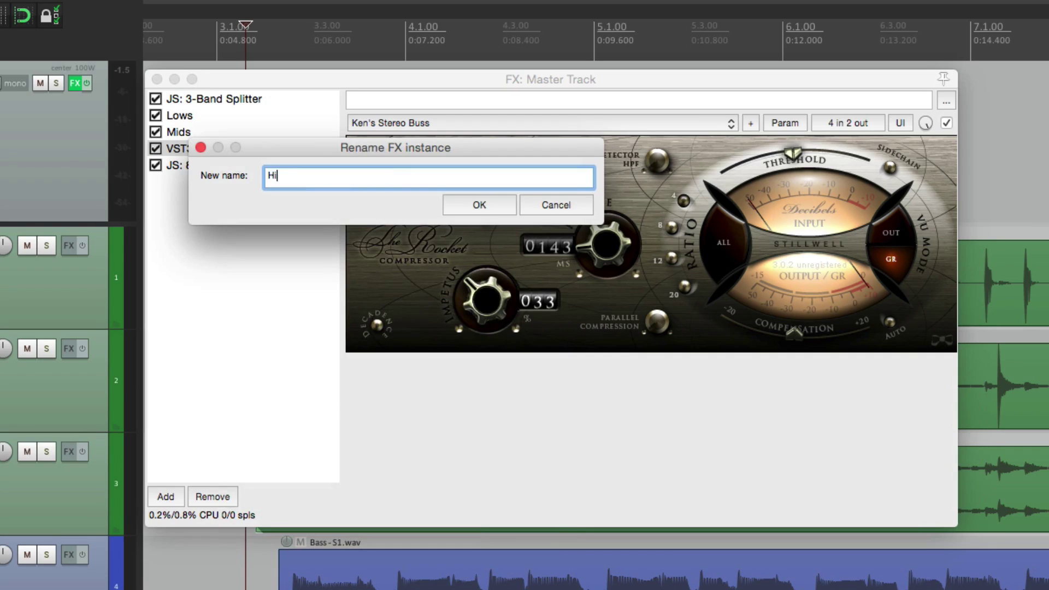
pyautogui.press('Return')
pyautogui.click(216, 116)
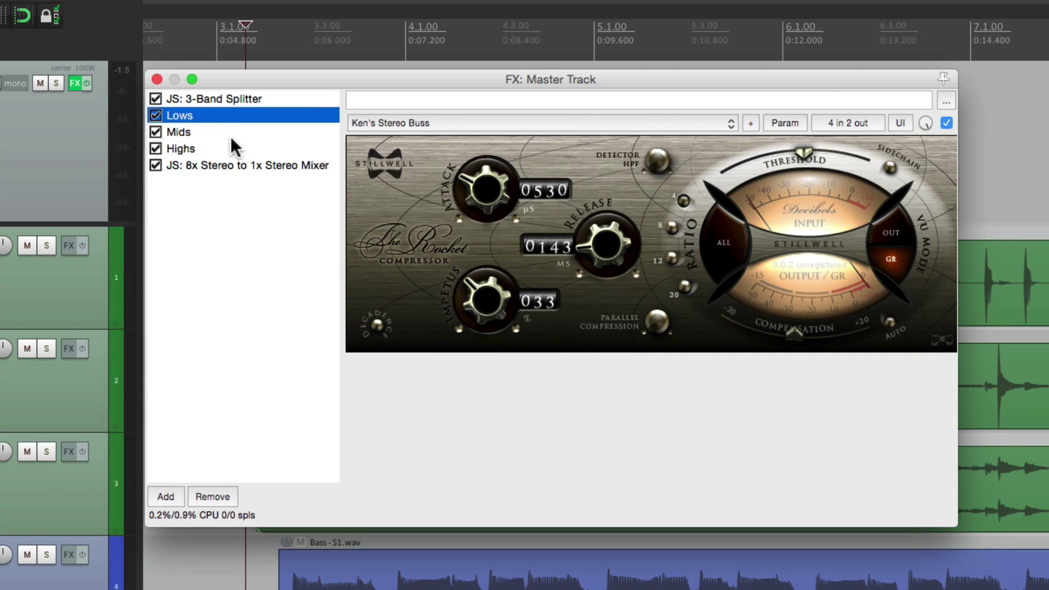
pyautogui.keyDown('shift'); pyautogui.click(221, 146); pyautogui.keyUp('shift')
# Float Lows, Mids and Highs in their own windows, play, and lower the Highs threshold
pyautogui.doubleClick(218, 116)
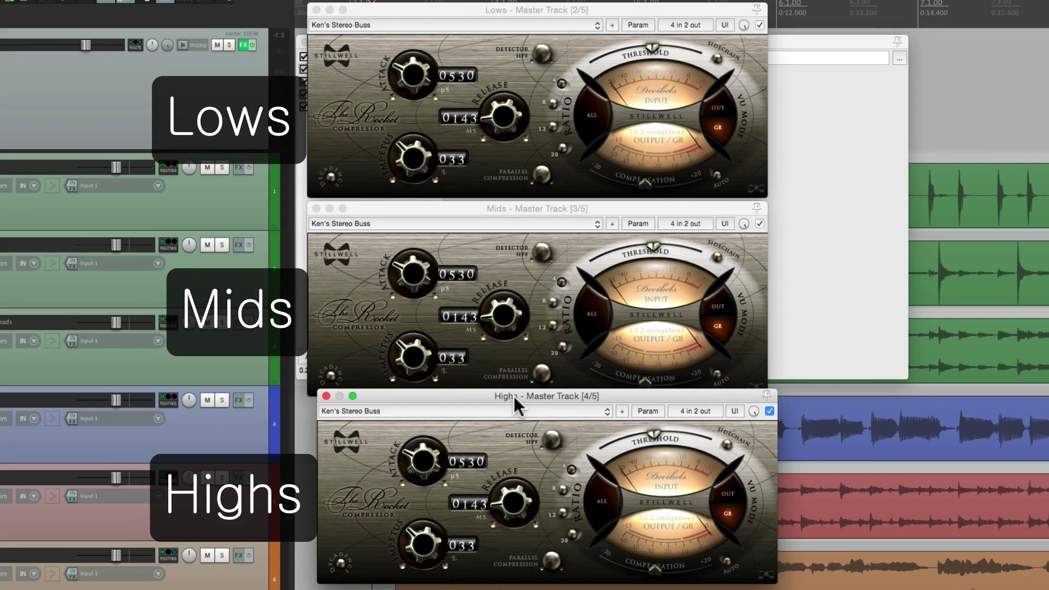
pyautogui.press('space')
pyautogui.click(651, 47)
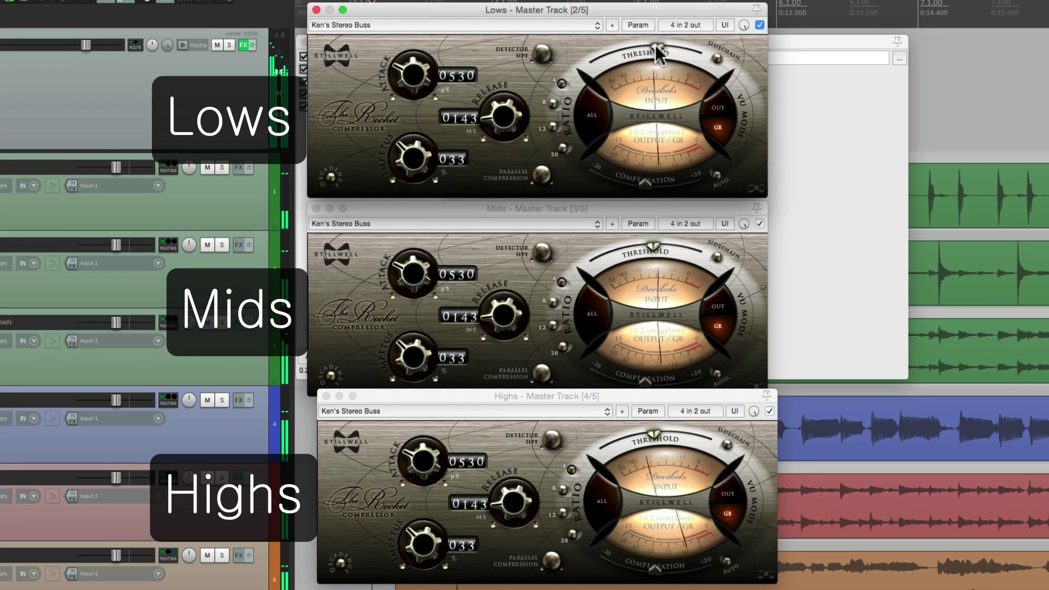
pyautogui.click(657, 248)
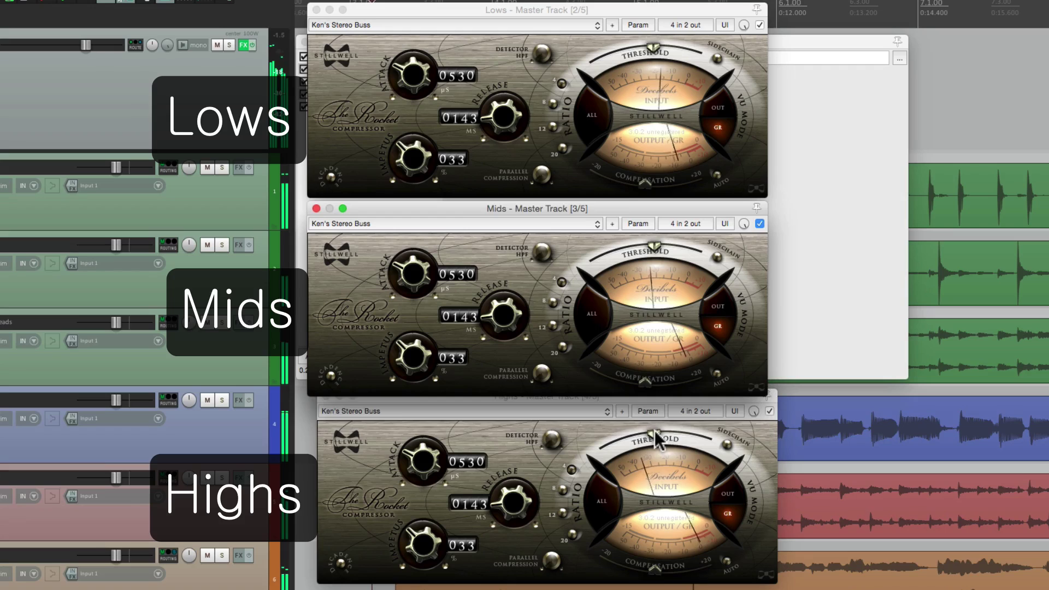
pyautogui.moveTo(656, 435)
pyautogui.mouseDown()
pyautogui.moveTo(681, 437)
pyautogui.moveTo(651, 437)
pyautogui.mouseUp()
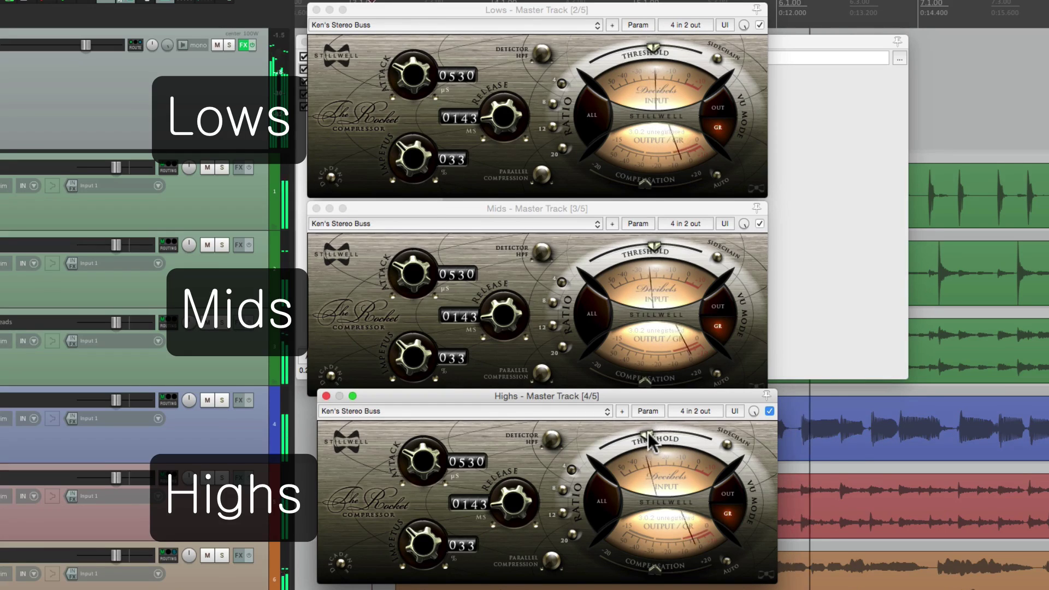
pyautogui.click(656, 247)
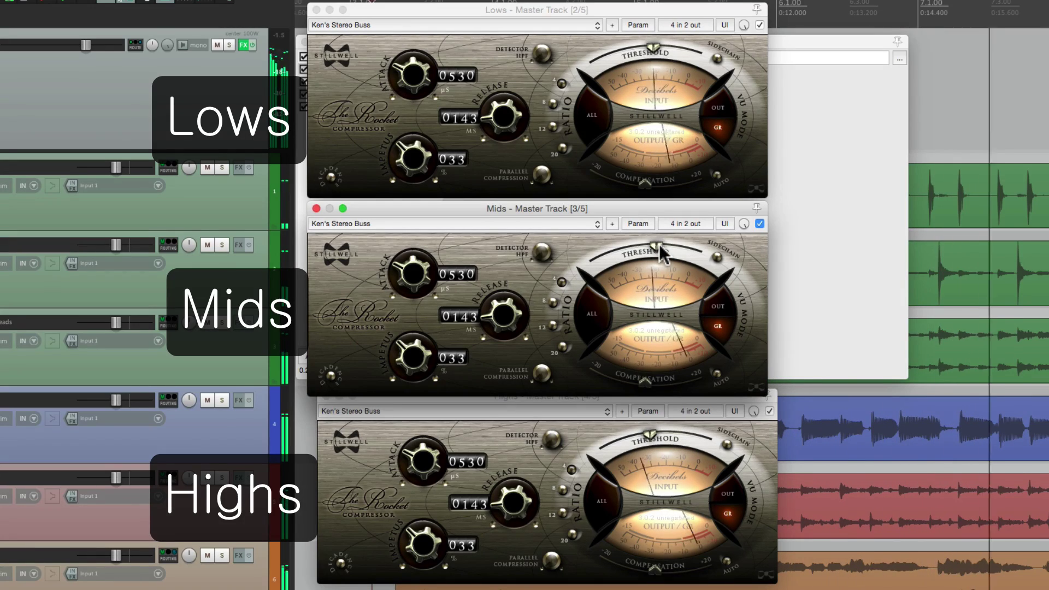
pyautogui.click(655, 47)
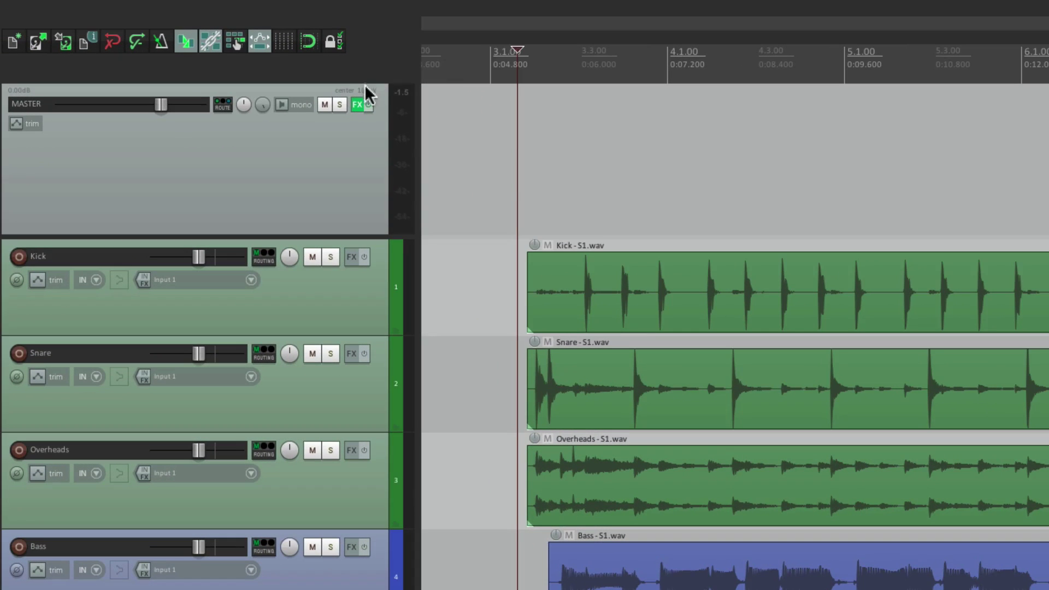
# Select all five effects in the master track's FX chain
pyautogui.click(327, 89)
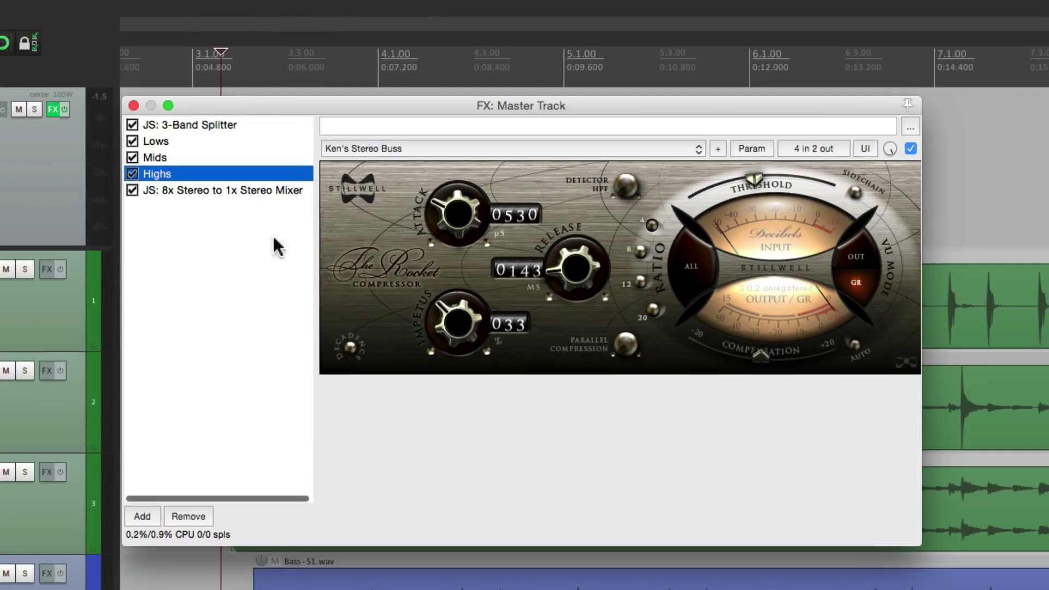
pyautogui.click(251, 125)
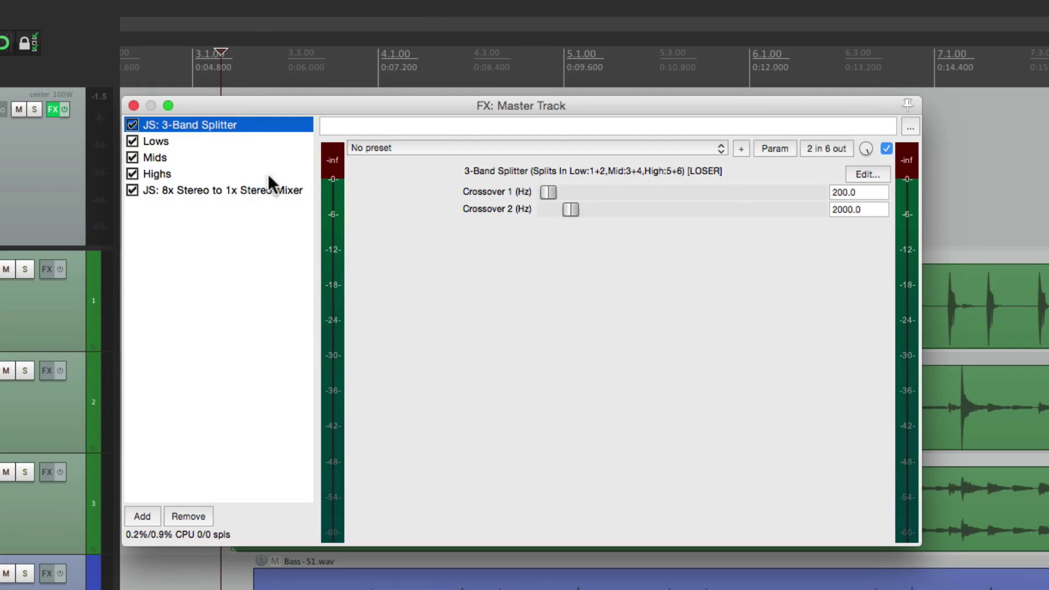
pyautogui.keyDown('shift'); pyautogui.click(259, 191); pyautogui.keyUp('shift')
# Save all the effects as the FX chain 'Rocket Multiband Compressor'
pyautogui.rightClick(260, 224)
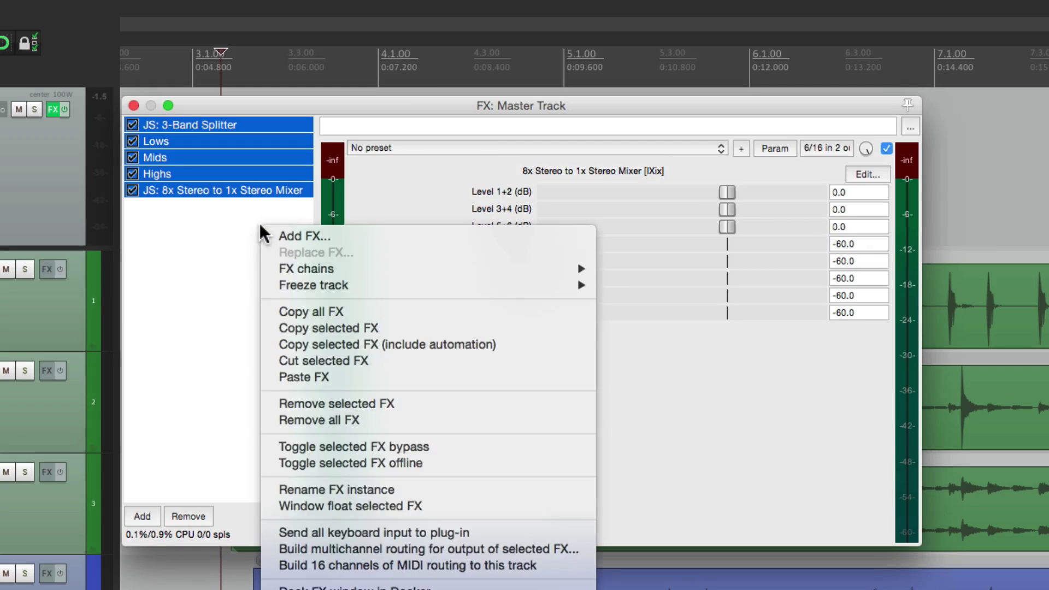
pyautogui.moveTo(271, 264)
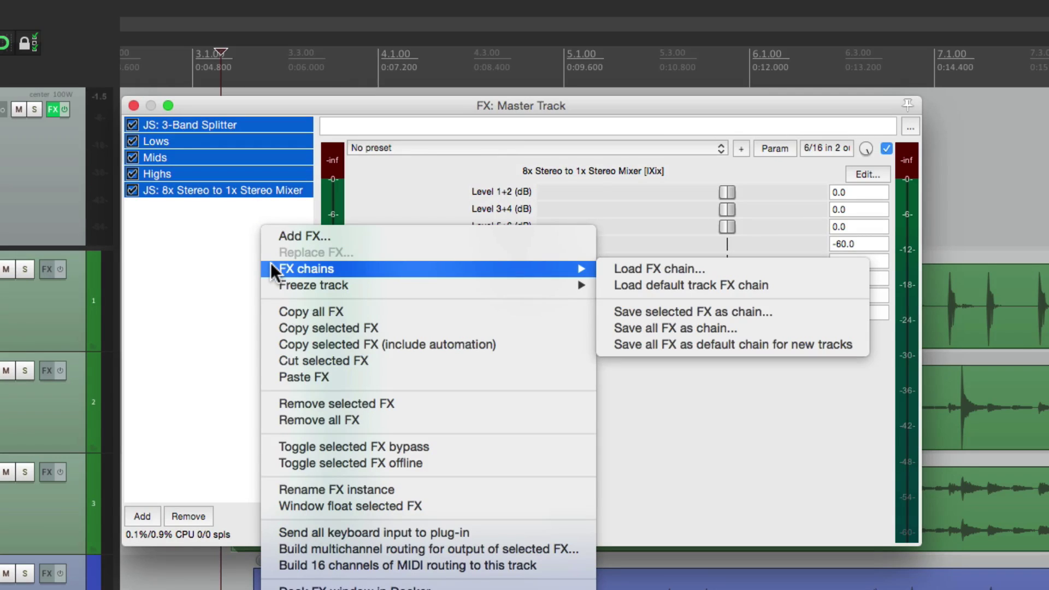
pyautogui.click(782, 328)
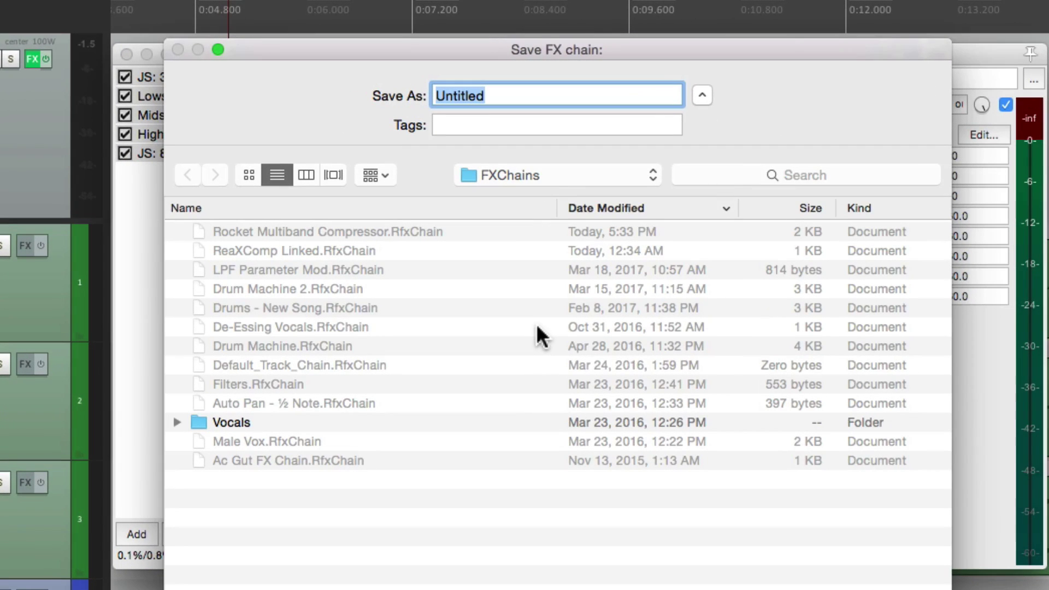
pyautogui.write('R')
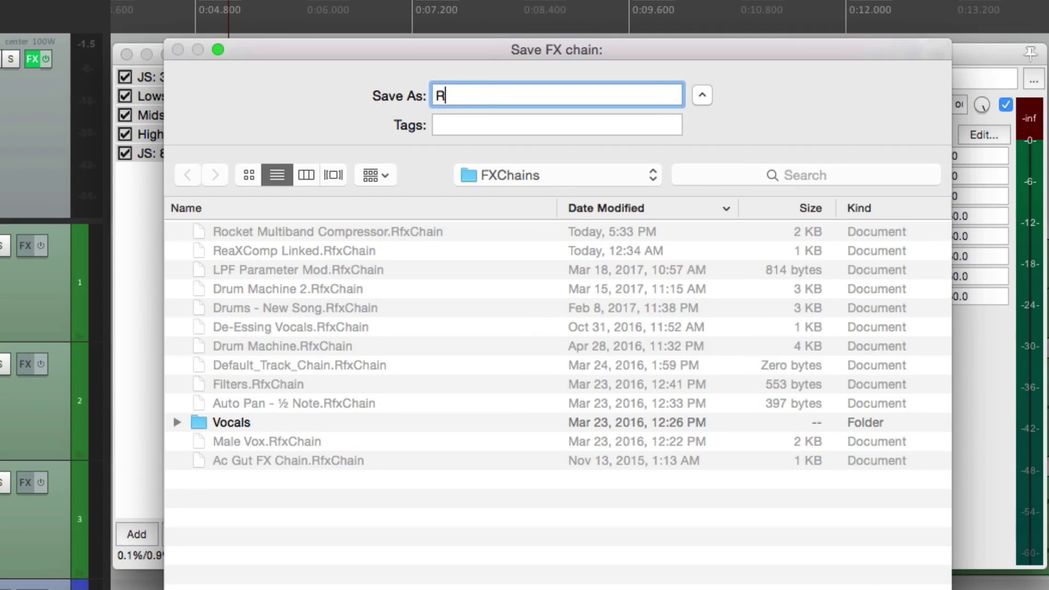
pyautogui.write('ocket Multiband Compressor')
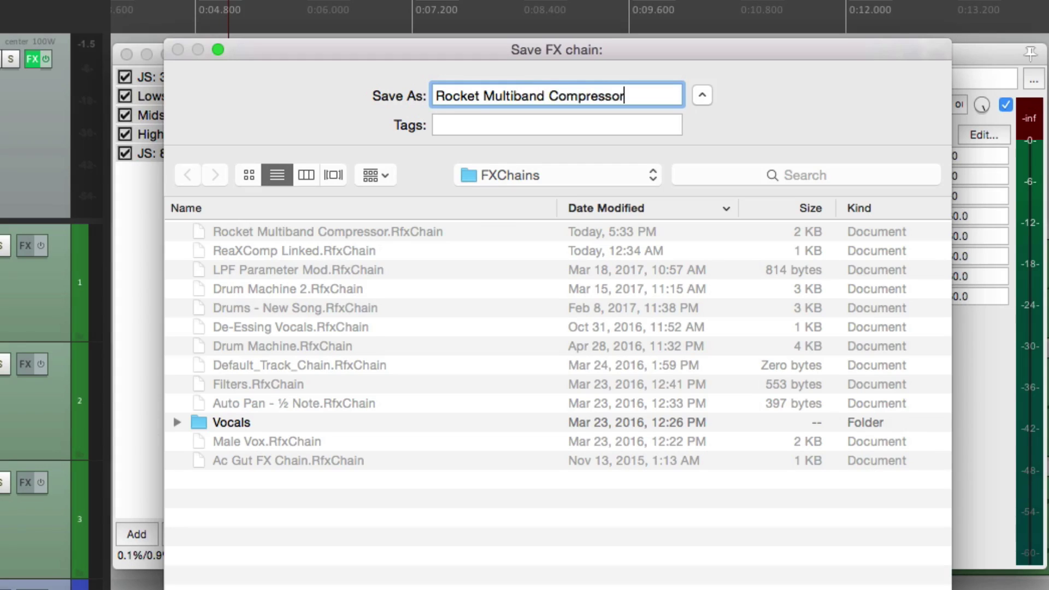
pyautogui.press('Return')
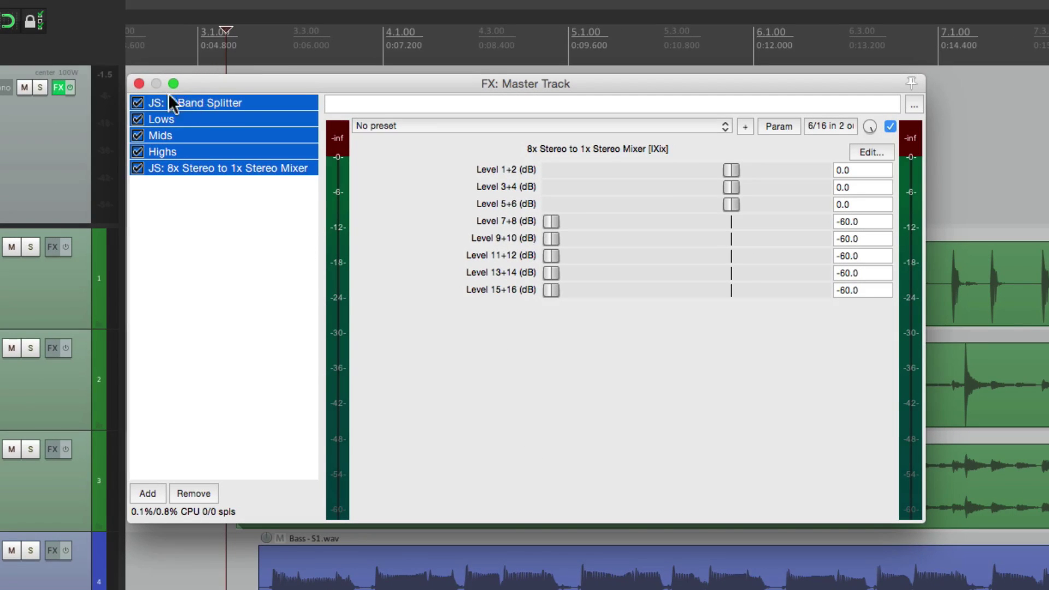
# Add the 'Rocket Multiband Compressor' FX chain to the MASTER track
pyautogui.click(139, 83)
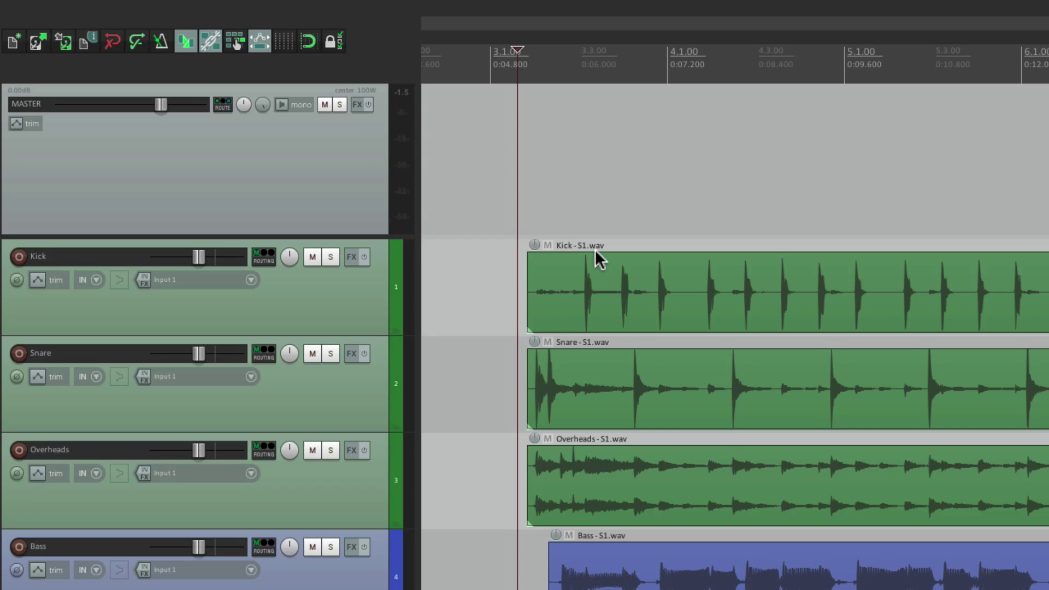
pyautogui.rightClick(358, 105)
pyautogui.moveTo(358, 133)
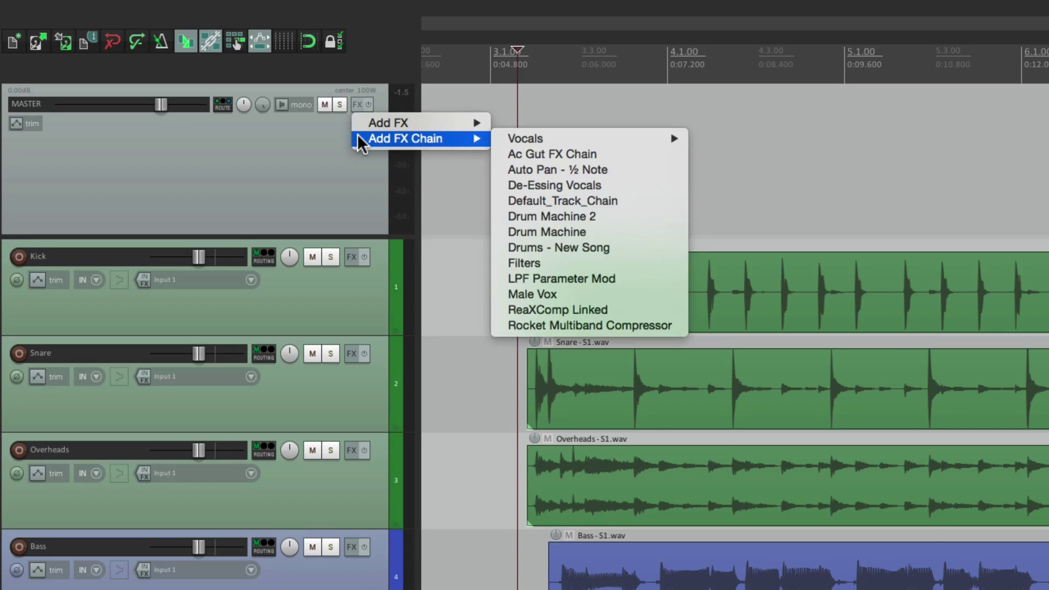
pyautogui.click(681, 321)
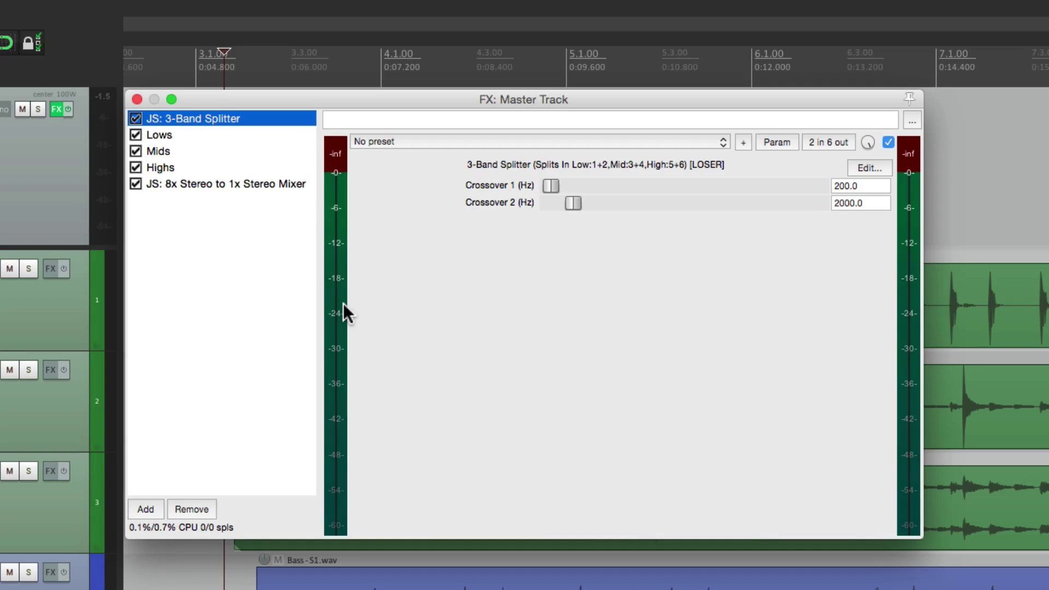
# Inspect the reloaded Lows, Mids, Highs and 8x Stereo to 1x Stereo Mixer effects
pyautogui.click(234, 134)
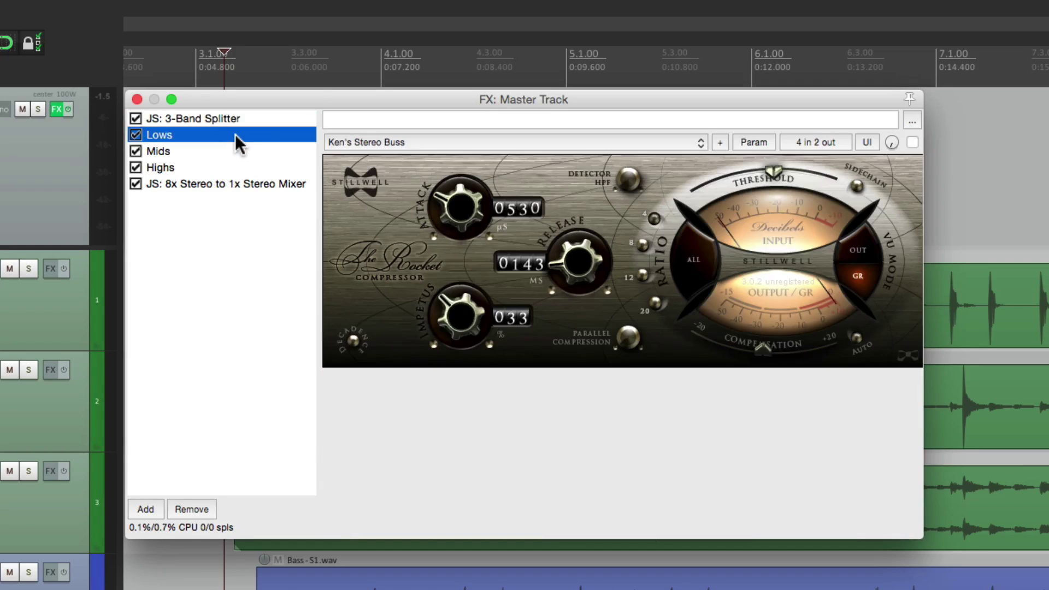
pyautogui.click(216, 150)
pyautogui.click(236, 167)
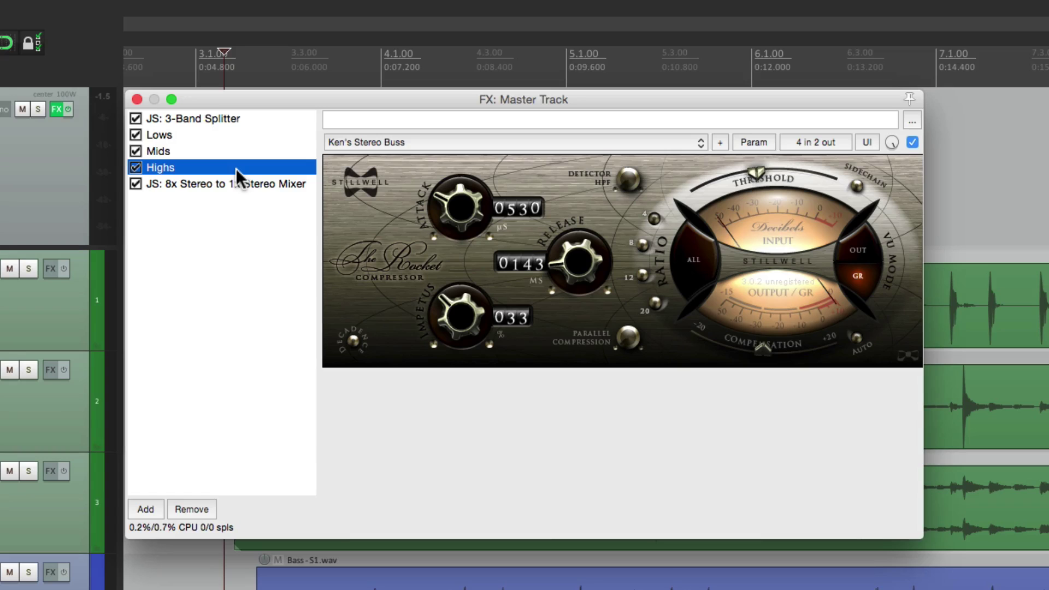
pyautogui.click(255, 179)
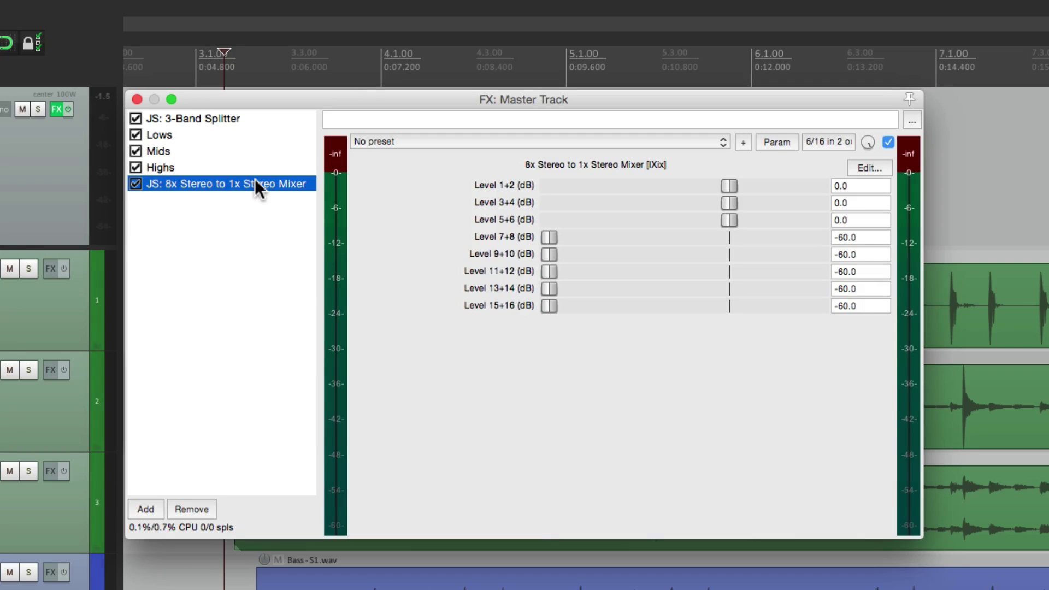